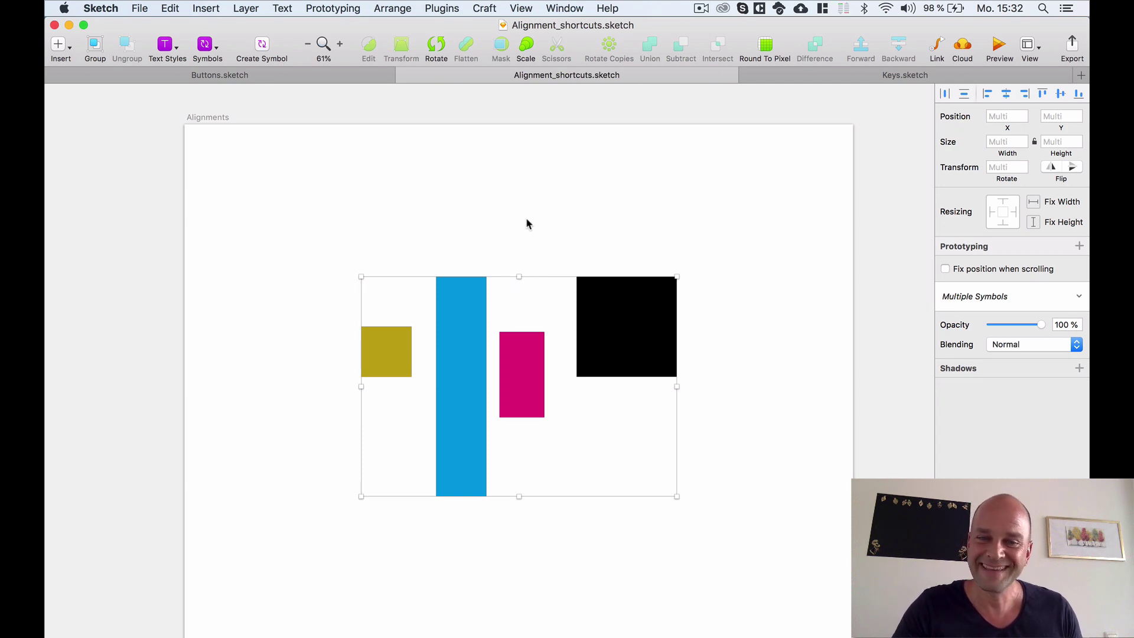
Pan left past the Alignments artboards to the 01_Install Plugins artboard describing Keys For Sketch, then switch apps
drag(550, 228, 516, 202)
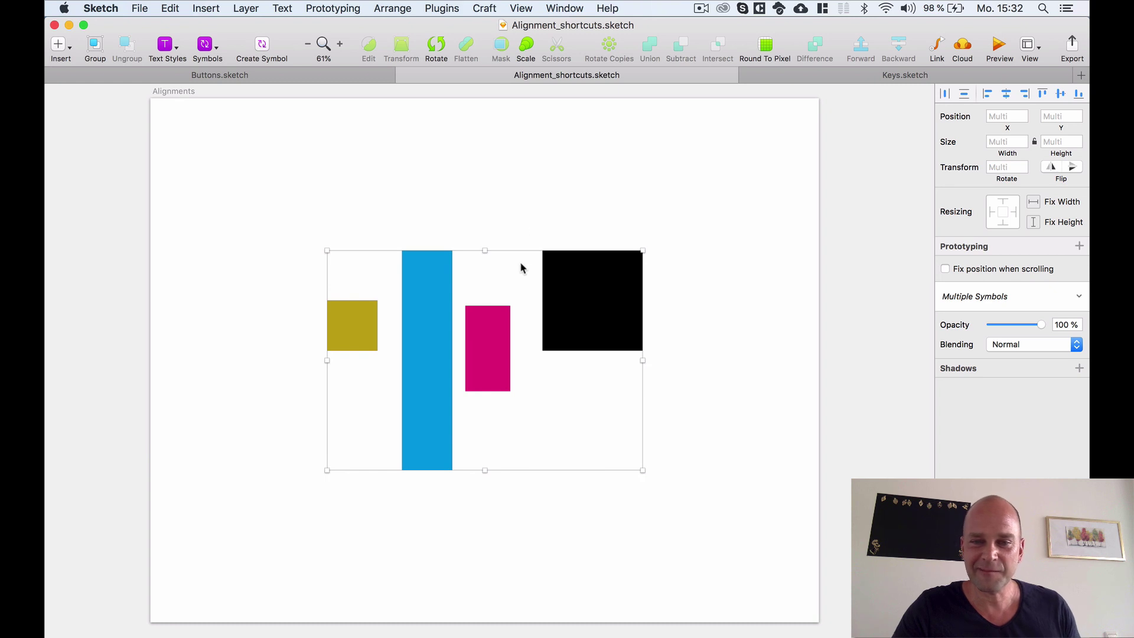
scroll(518, 265, down, 2)
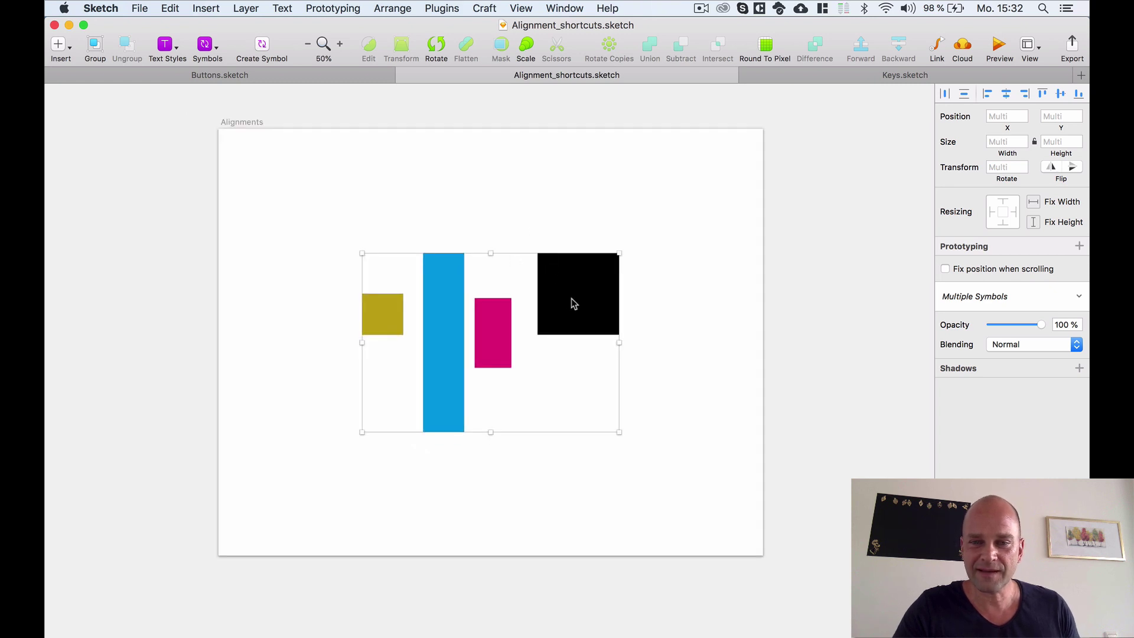
scroll(567, 298, down, 2)
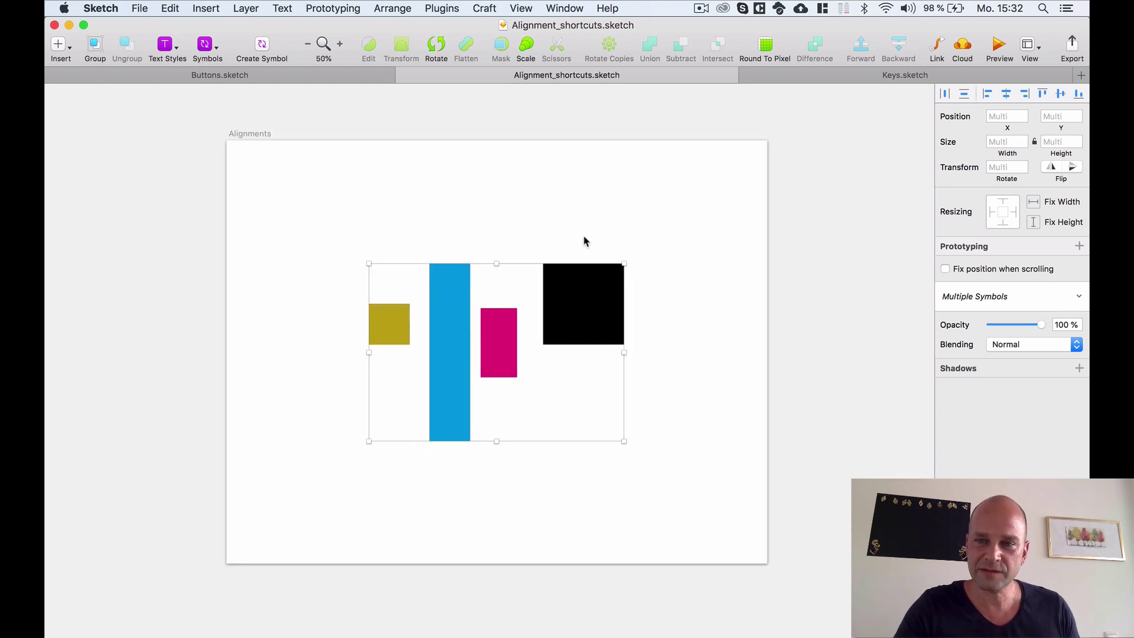
scroll(579, 239, up, 2)
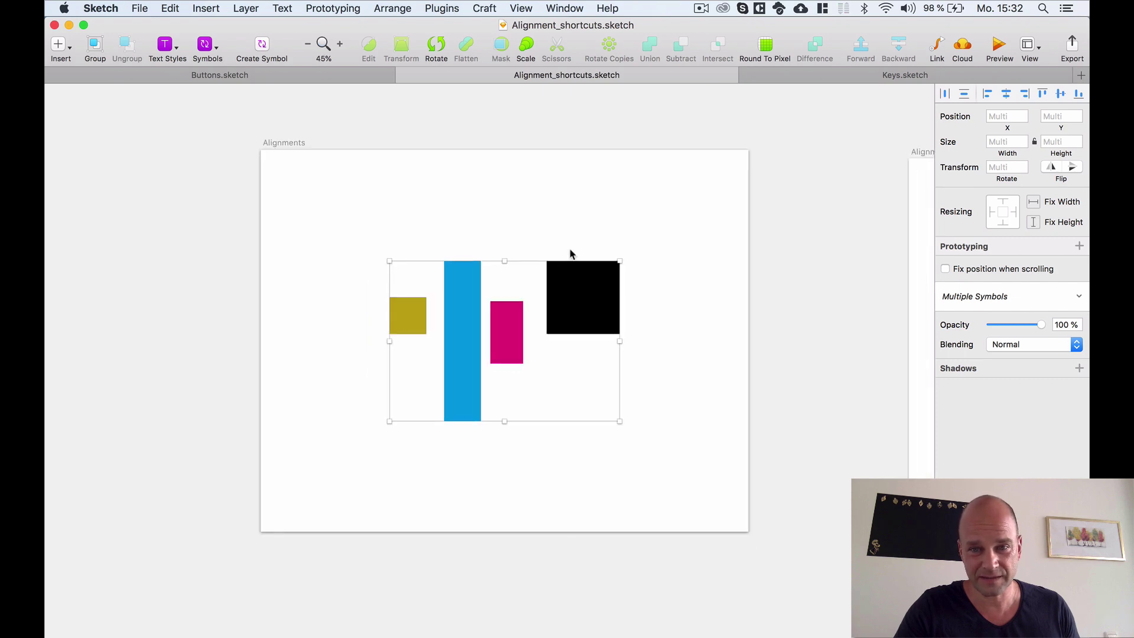
scroll(569, 253, down, 2)
drag(814, 210, 330, 215)
scroll(671, 139, right, 10)
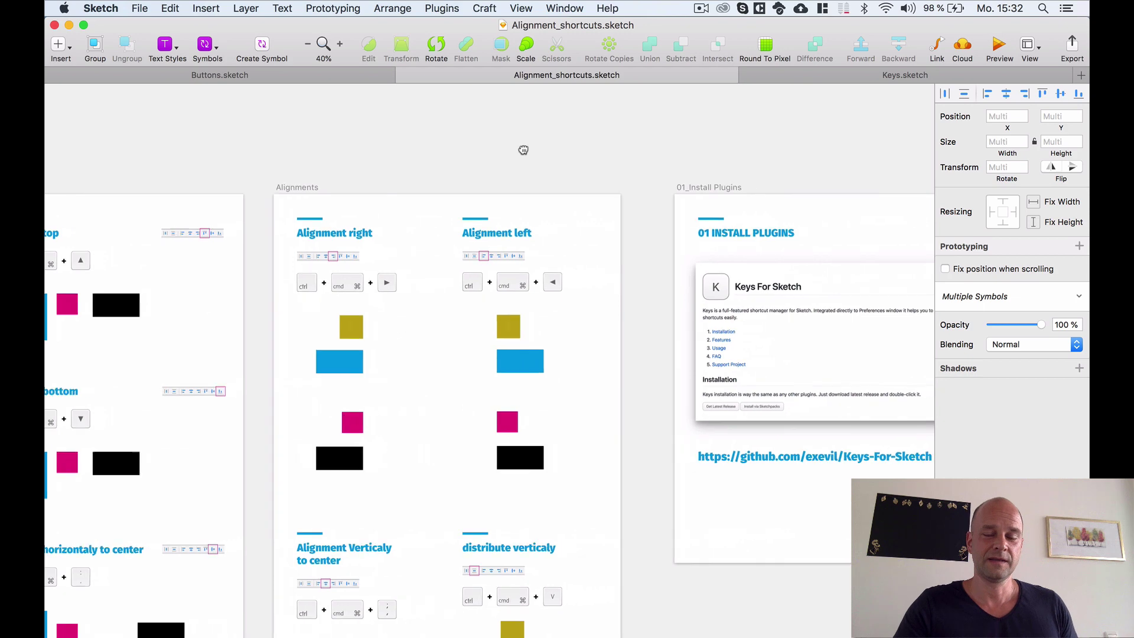
scroll(417, 252, up, 6)
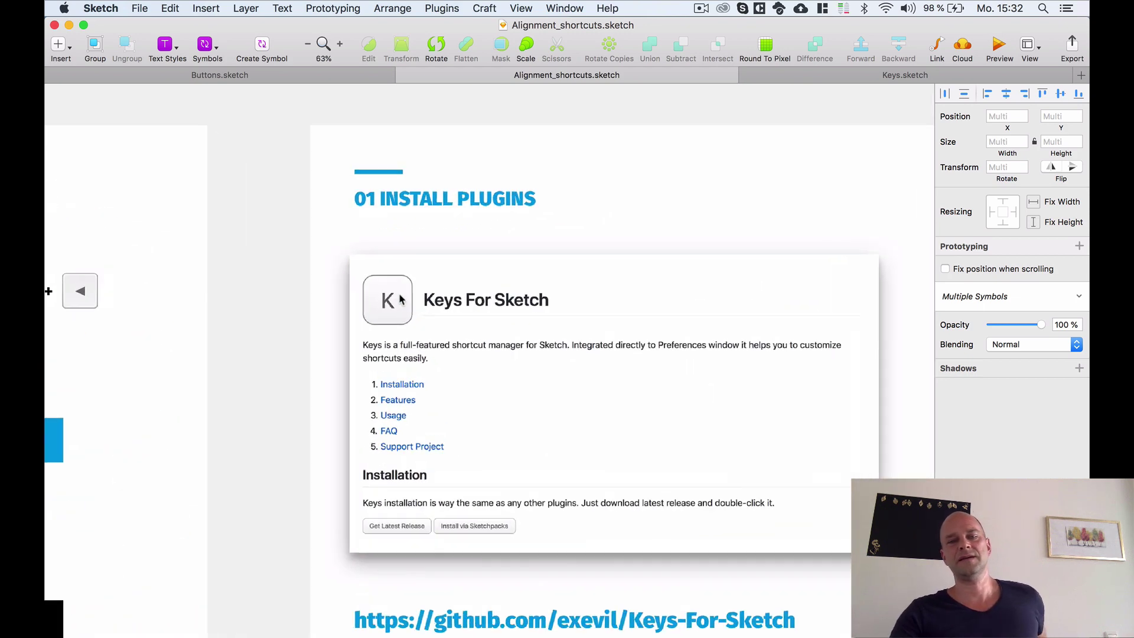
mouse_move(311, 284)
mouse_down()
mouse_move(265, 282)
mouse_move(253, 256)
mouse_up()
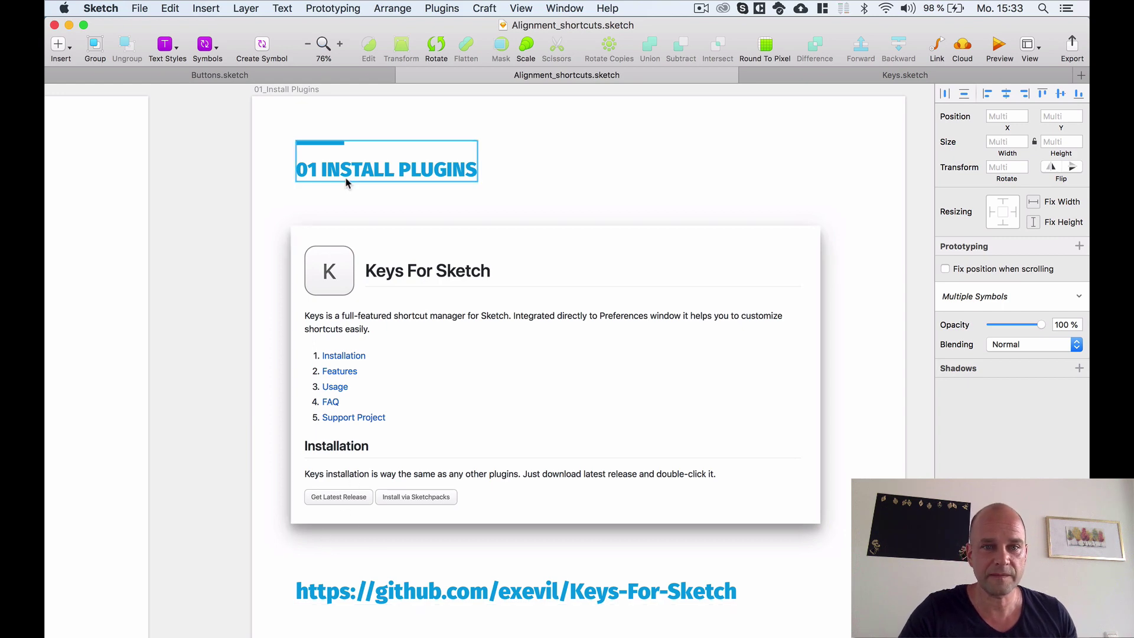
key(super+Tab)
In Chrome, scroll the Keys-For-Sketch GitHub README to its discontinued-support notice, then return to Sketch
click(269, 337)
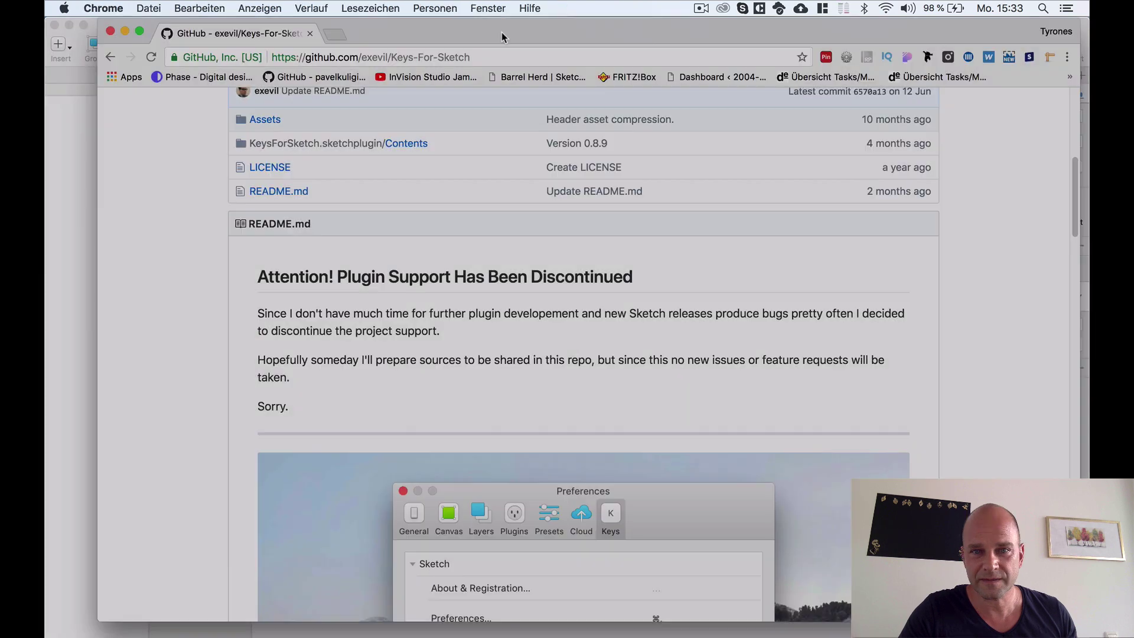
scroll(561, 395, down, 4)
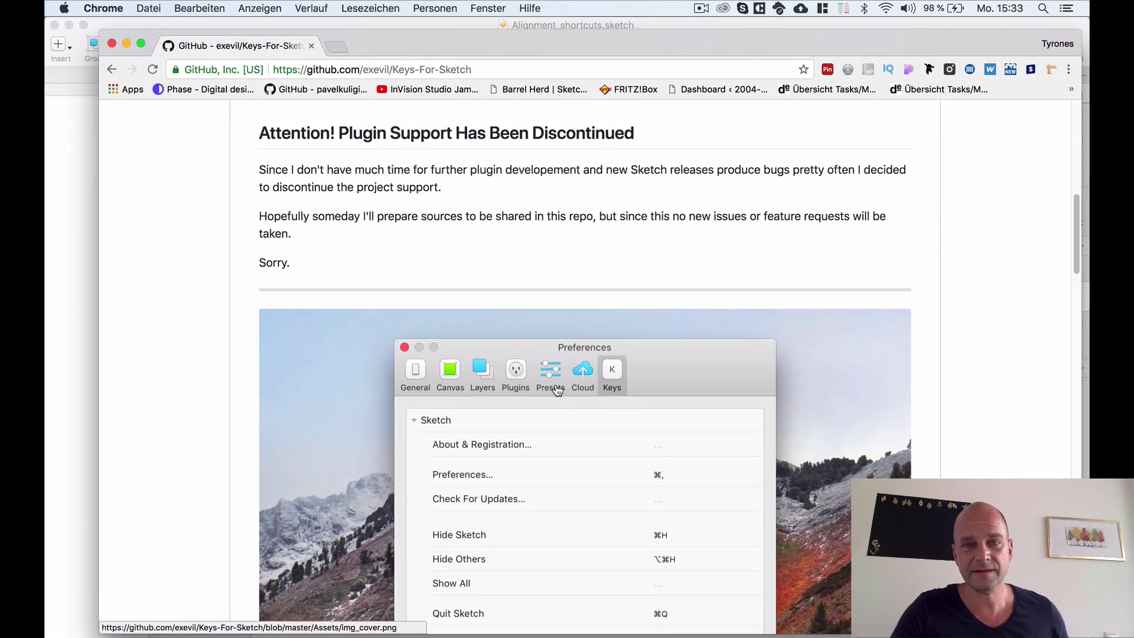
scroll(543, 404, down, 3)
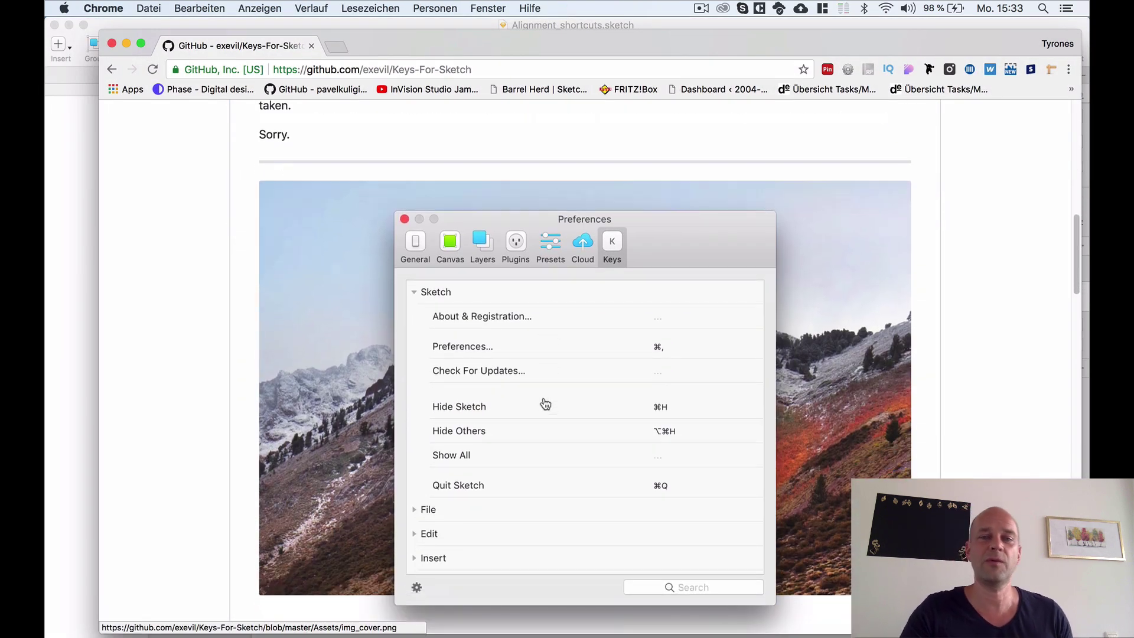
scroll(545, 403, up, 5)
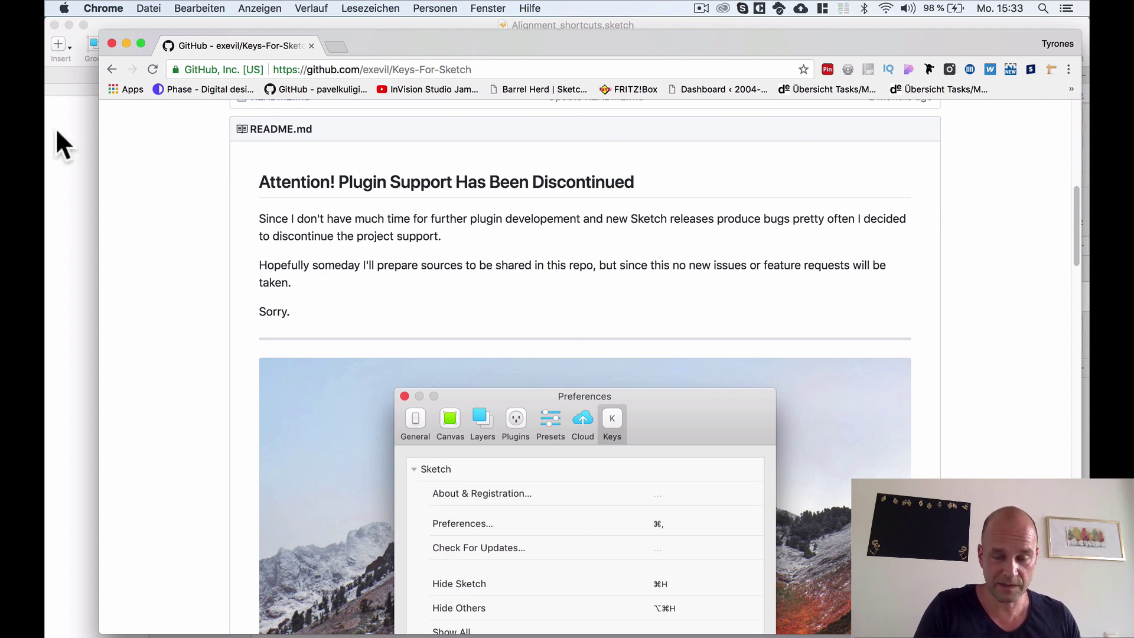
click(75, 143)
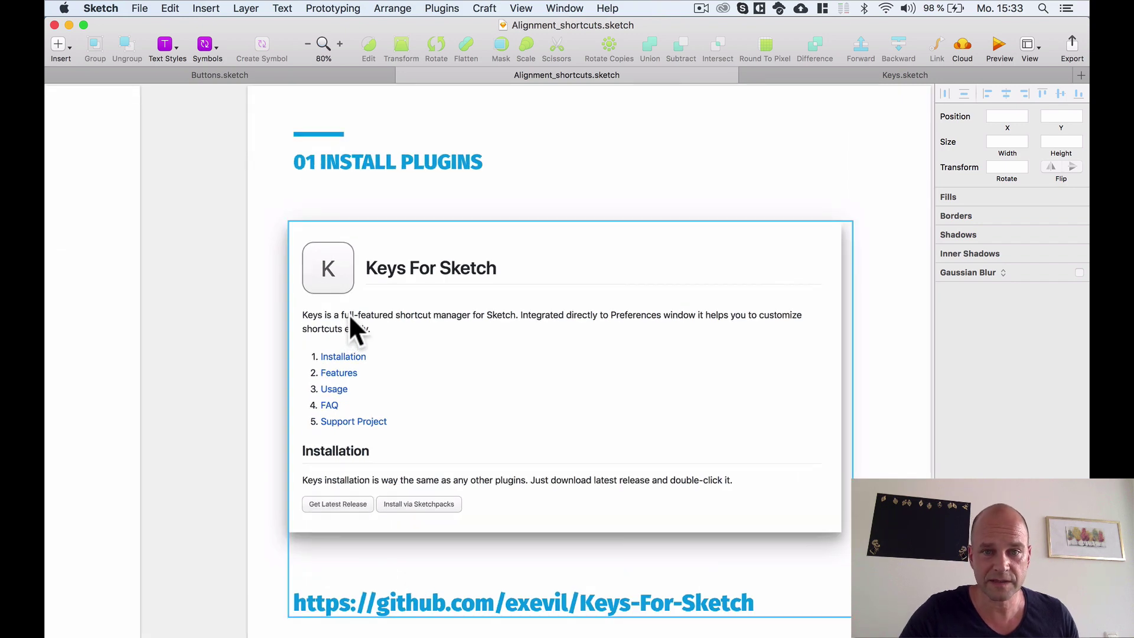
In Sketch Preferences, check Keys For Sketch's incompatibility in Plugins, then show the Keys shortcut list
key(super+comma)
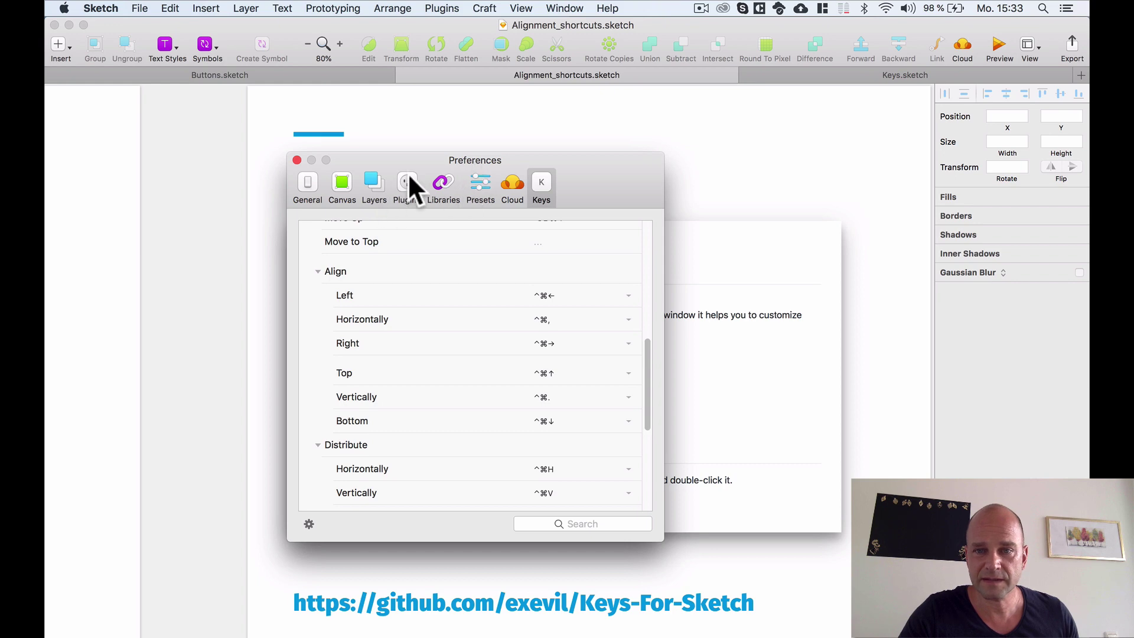
drag(402, 161, 562, 133)
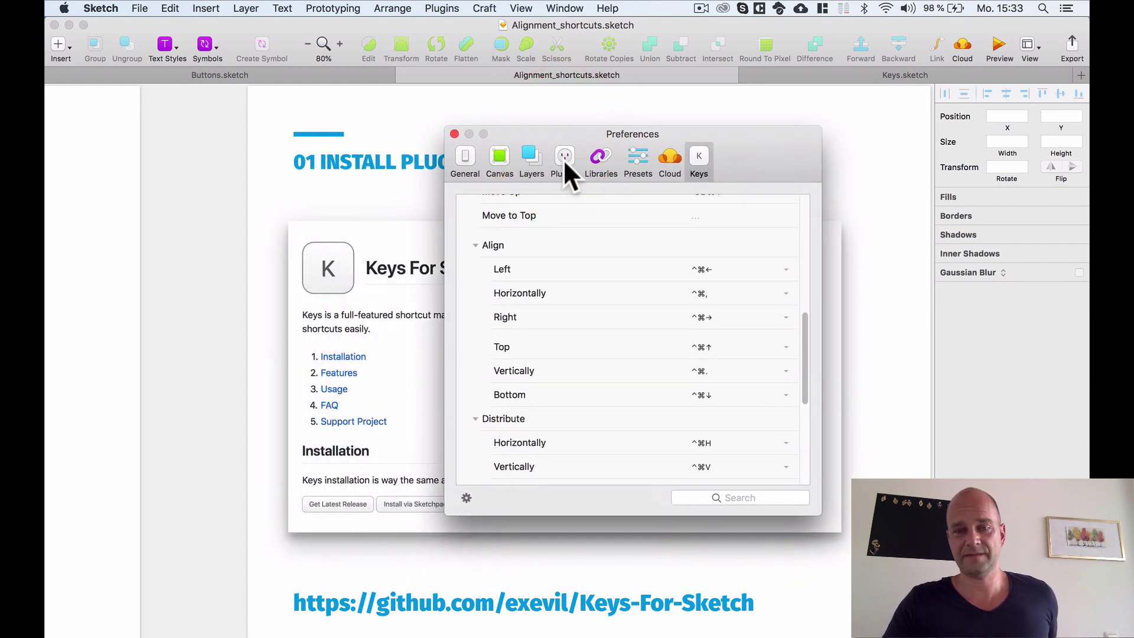
click(563, 158)
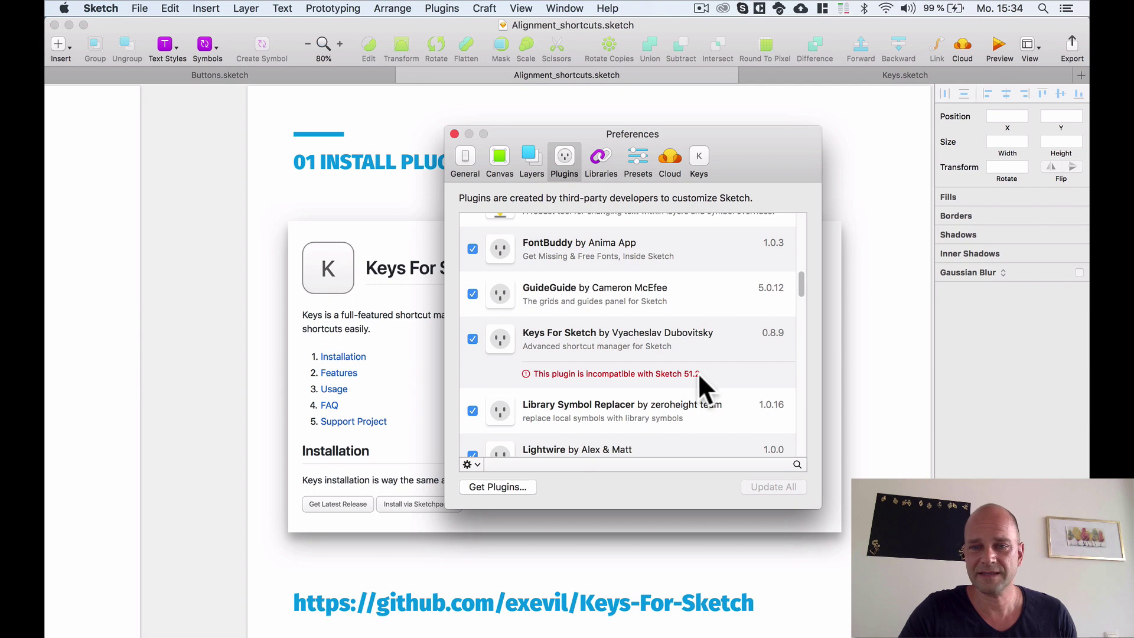
drag(682, 133, 744, 142)
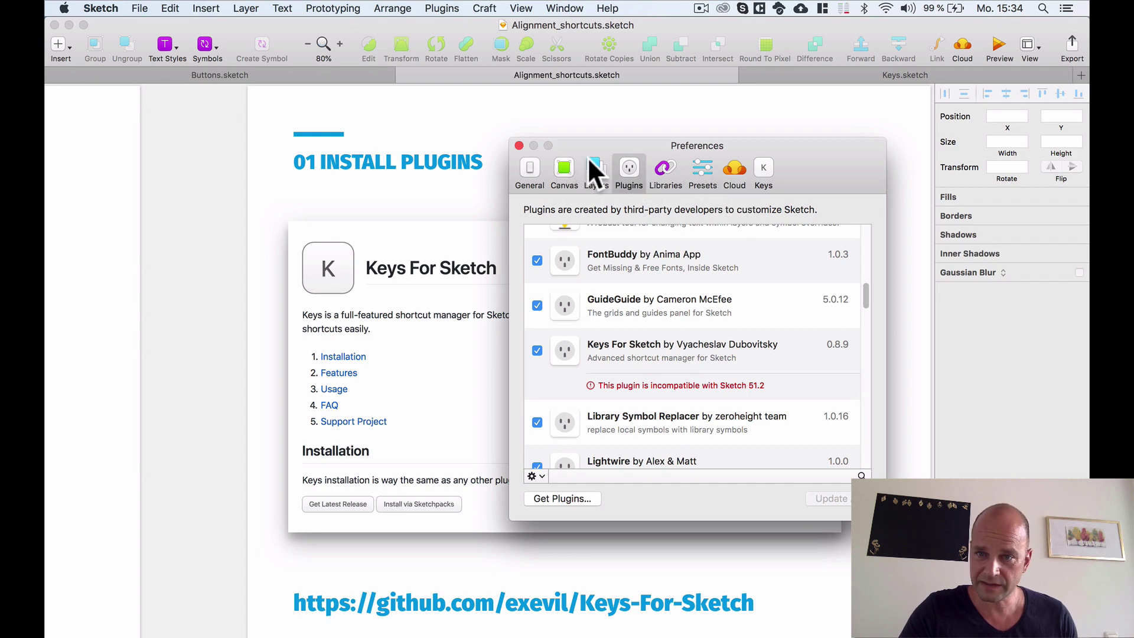
click(765, 170)
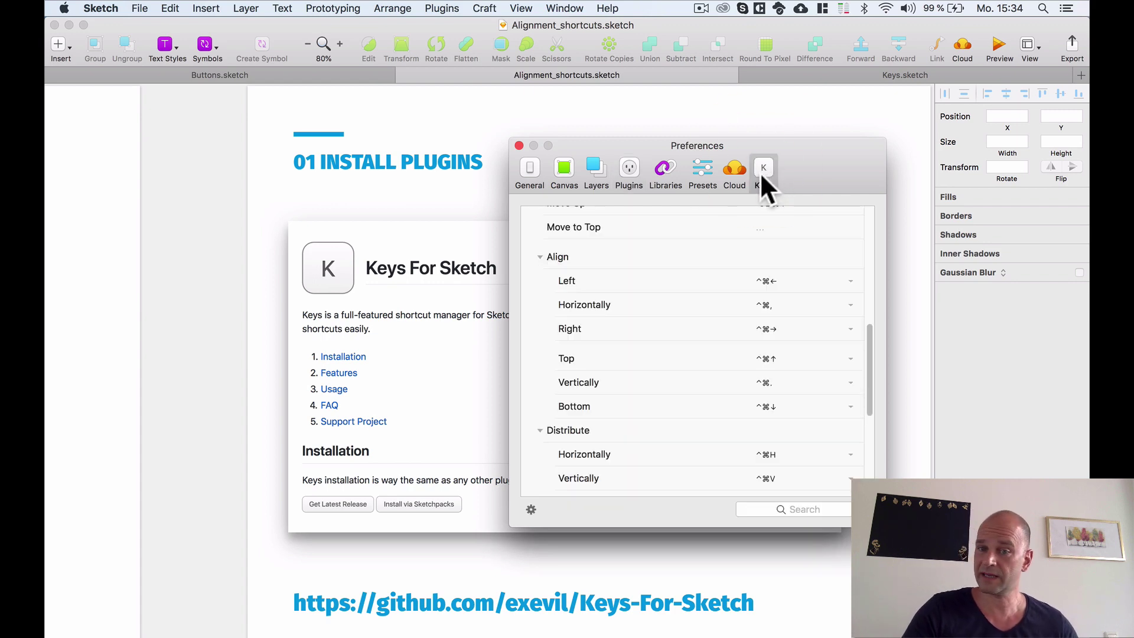
Scroll through the Keys shortcut list and reposition the Preferences window
scroll(629, 330, up, 2)
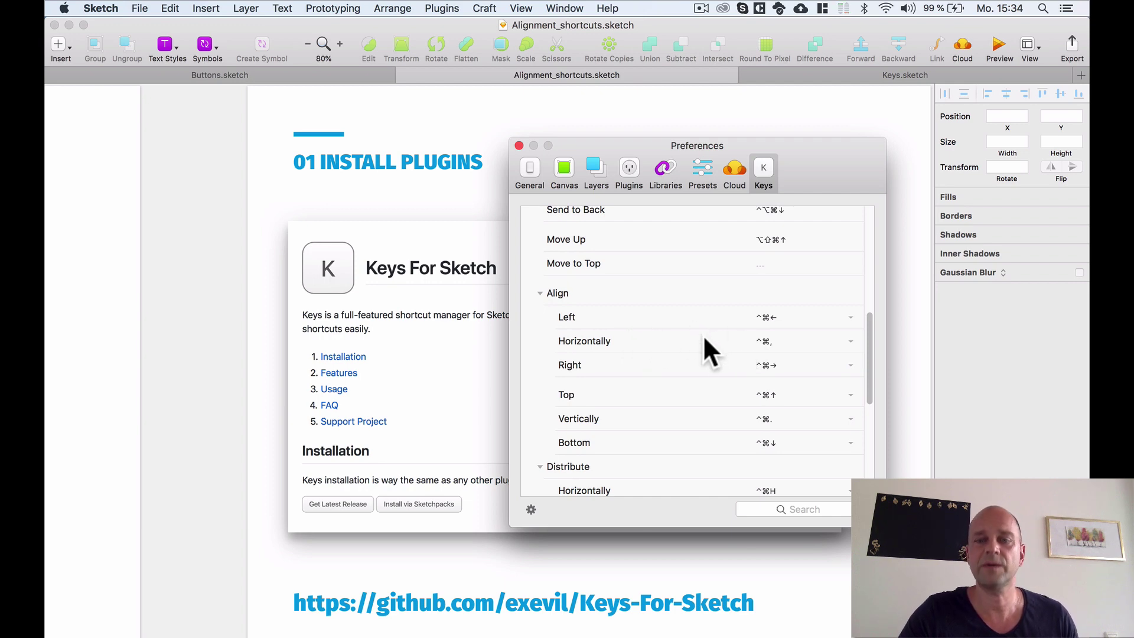
scroll(703, 336, down, 1)
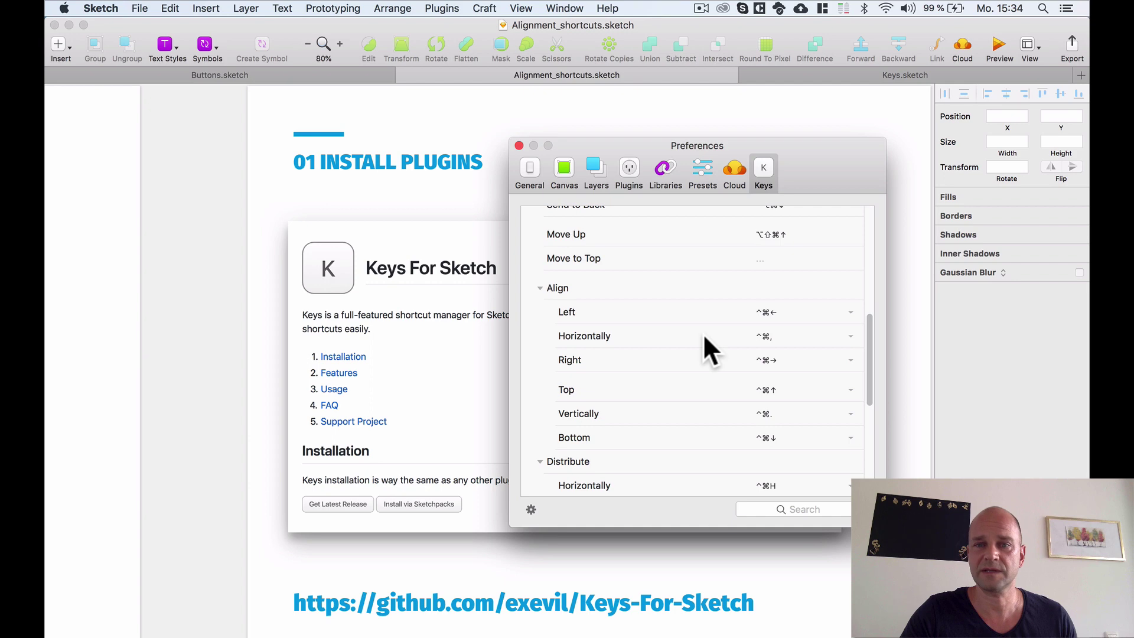
scroll(703, 337, down, 1)
scroll(704, 338, up, 1)
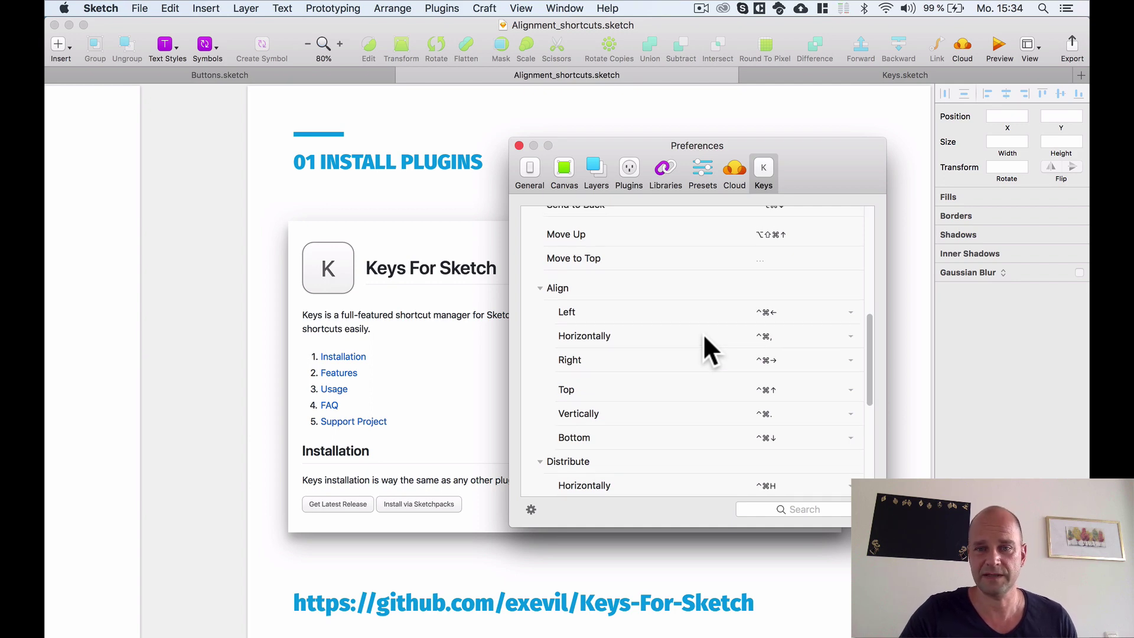
drag(807, 160, 782, 136)
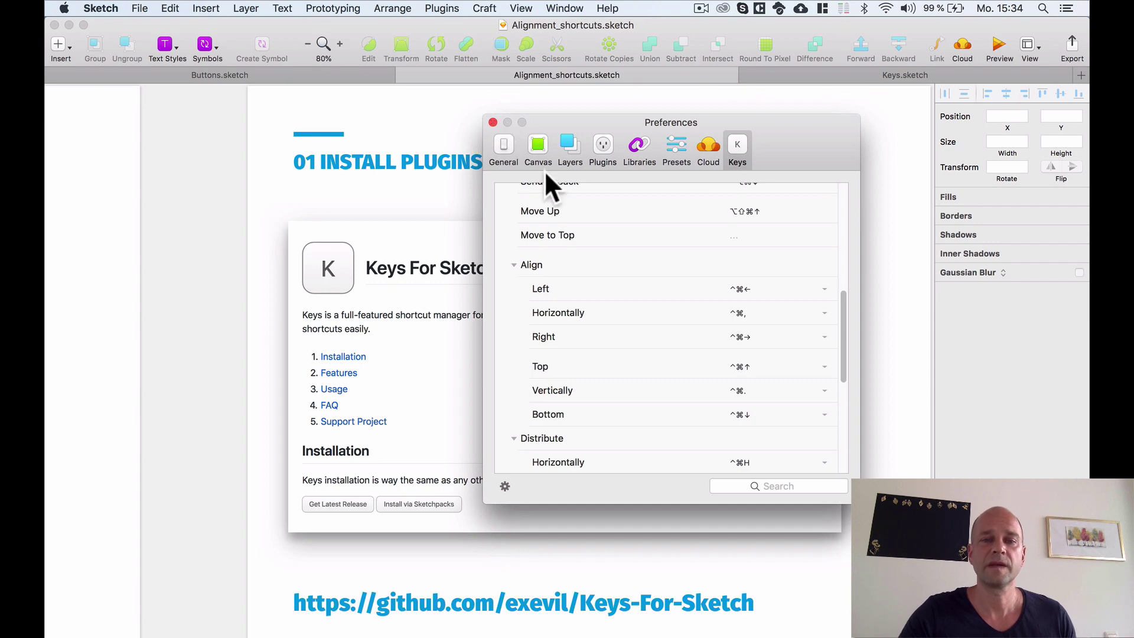
drag(590, 115, 599, 117)
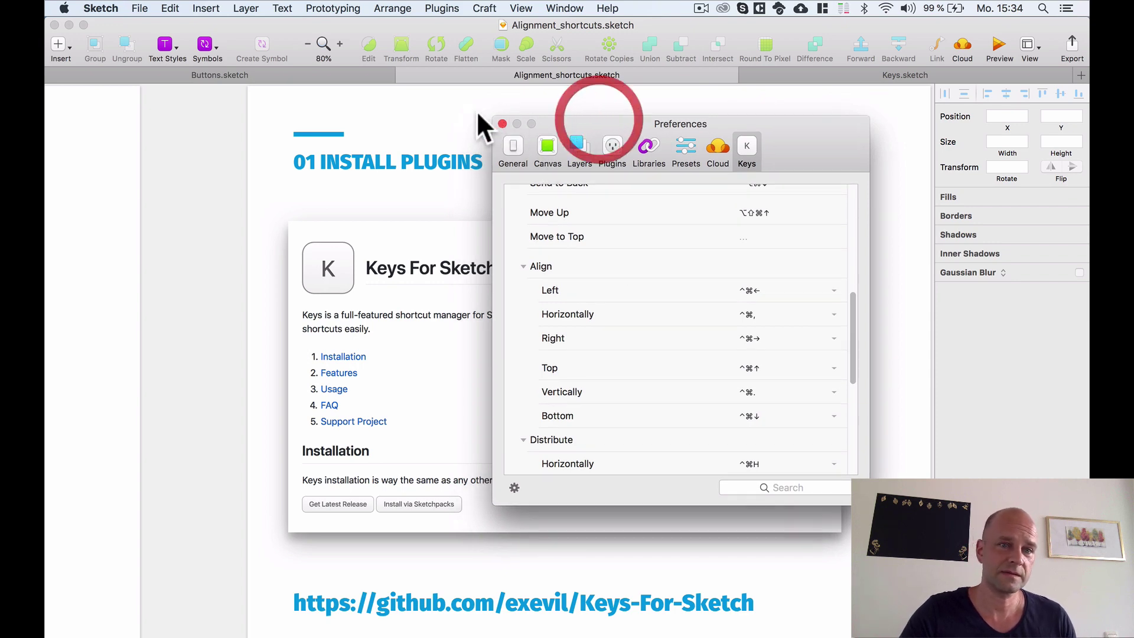
Bring the document canvas back to the front and open the Apple menu
click(416, 103)
scroll(423, 118, down, 5)
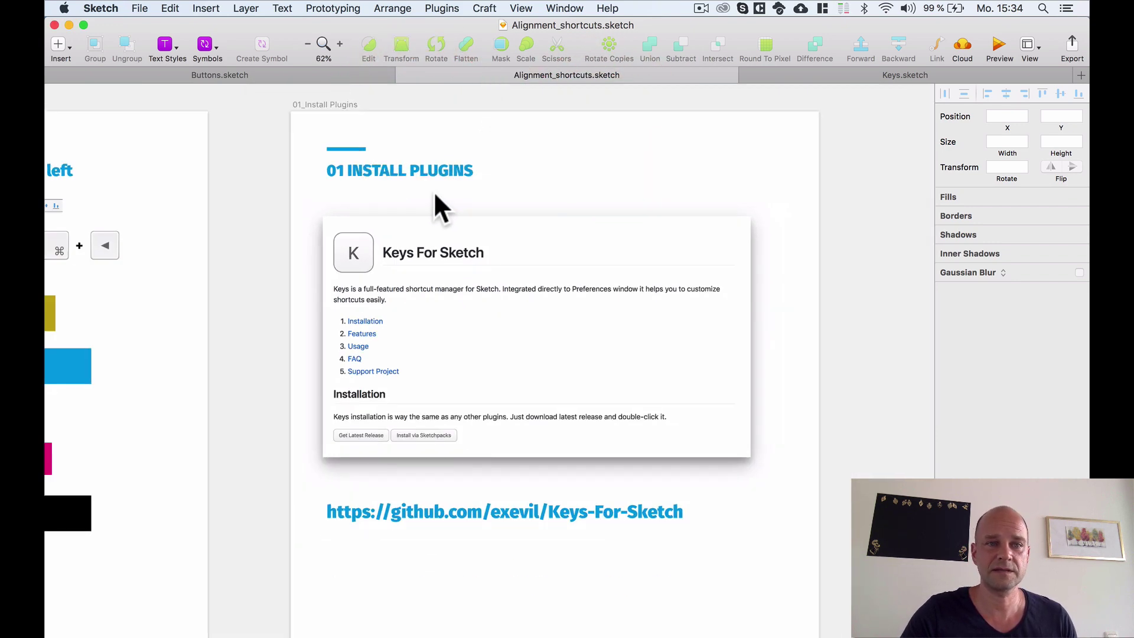
click(426, 200)
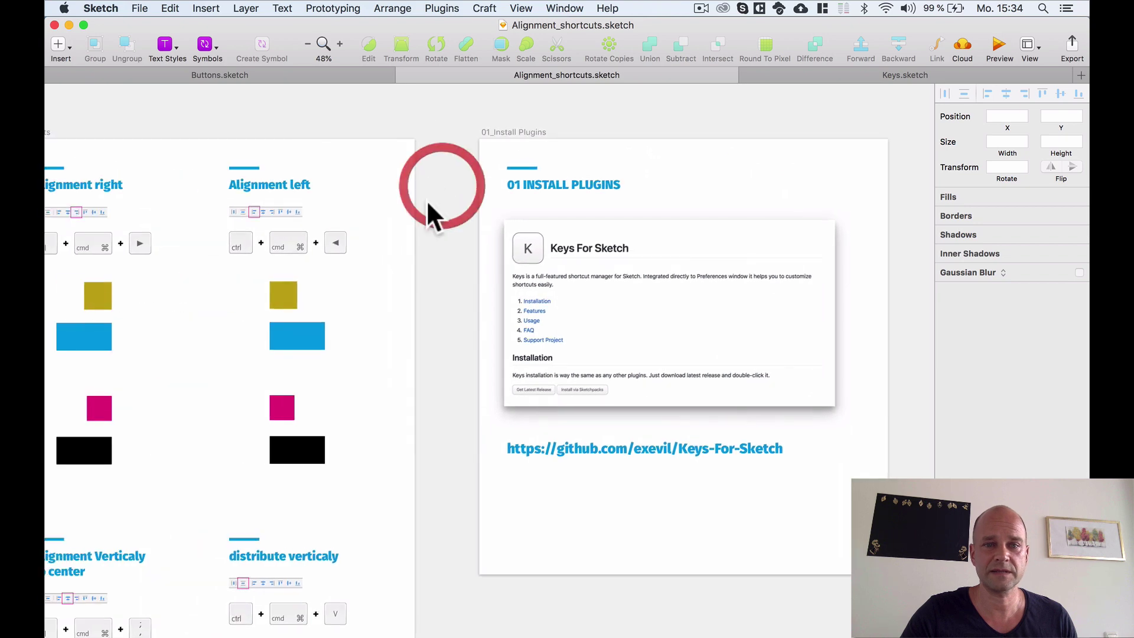
click(64, 8)
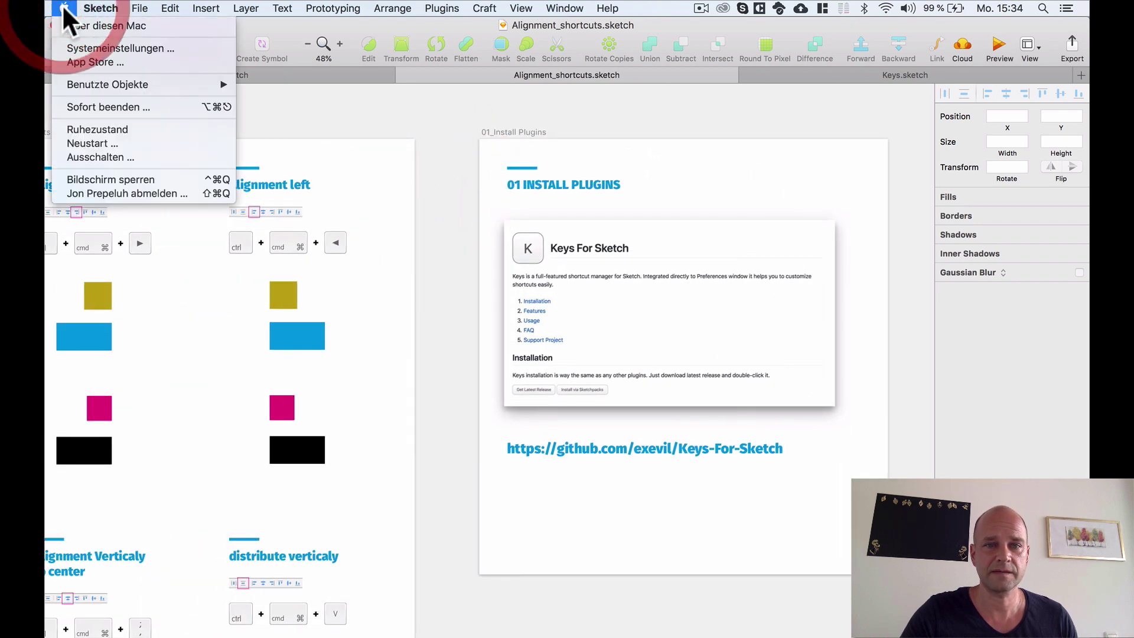
Open System Preferences and go to the Keyboard's App Shortcuts list
click(111, 46)
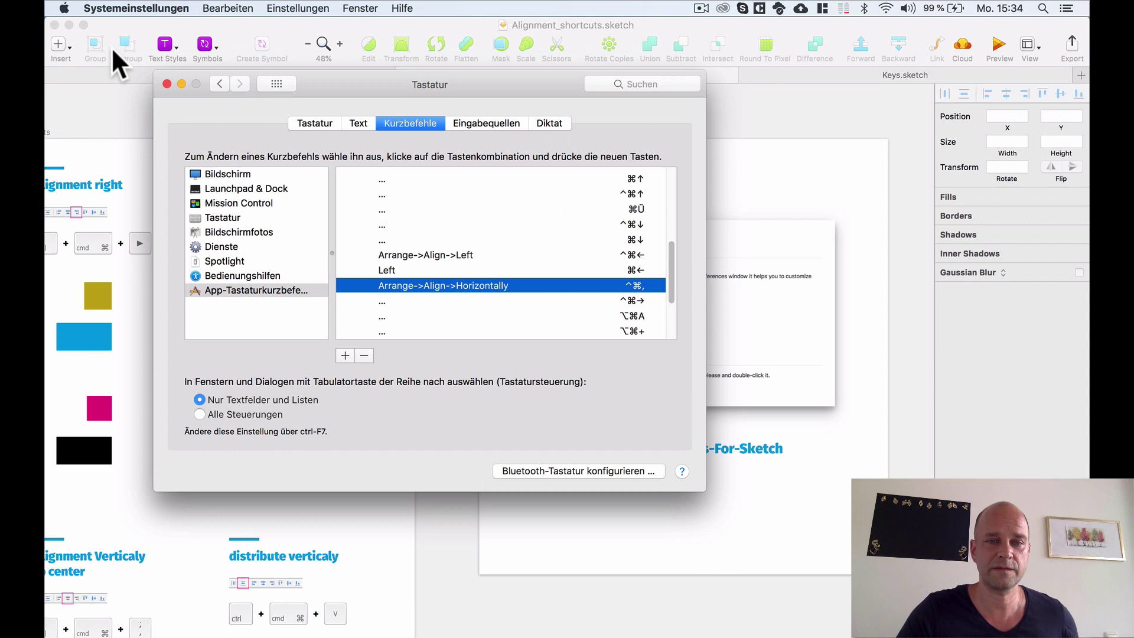
click(217, 84)
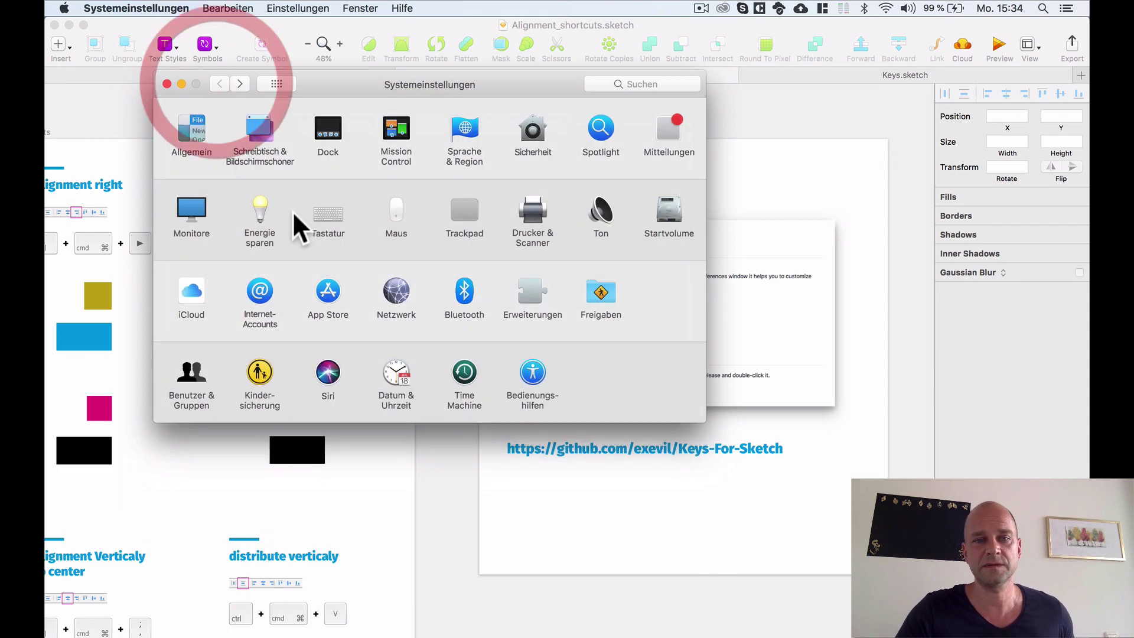
click(327, 210)
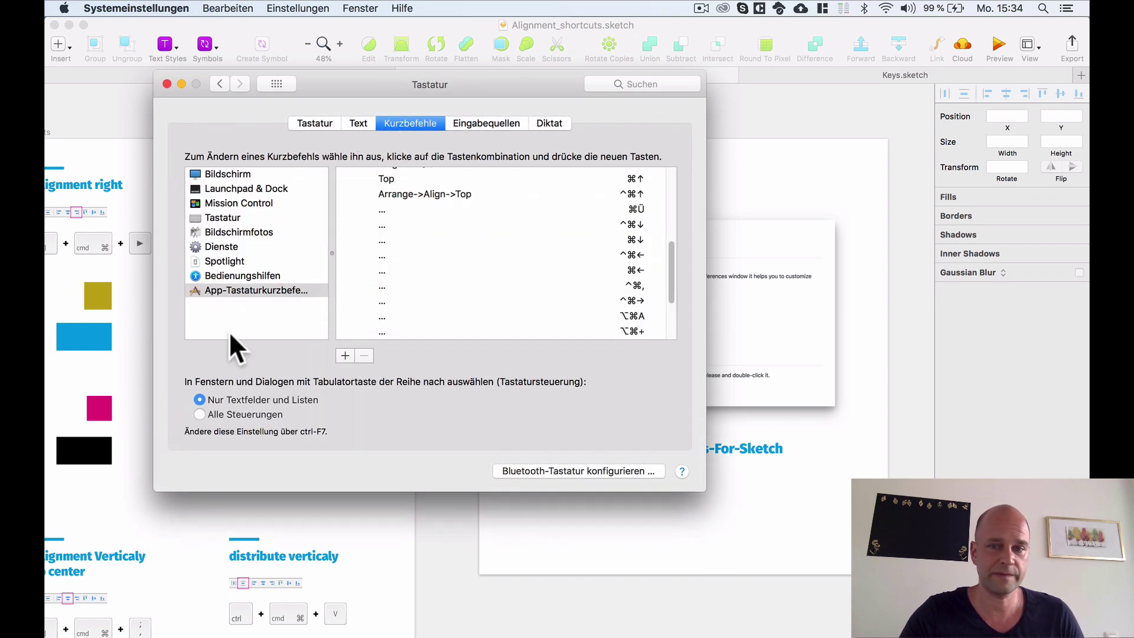
Scroll through the Sketch.app shortcut entries, such as Arrange->Align->Top
scroll(491, 232, up, 10)
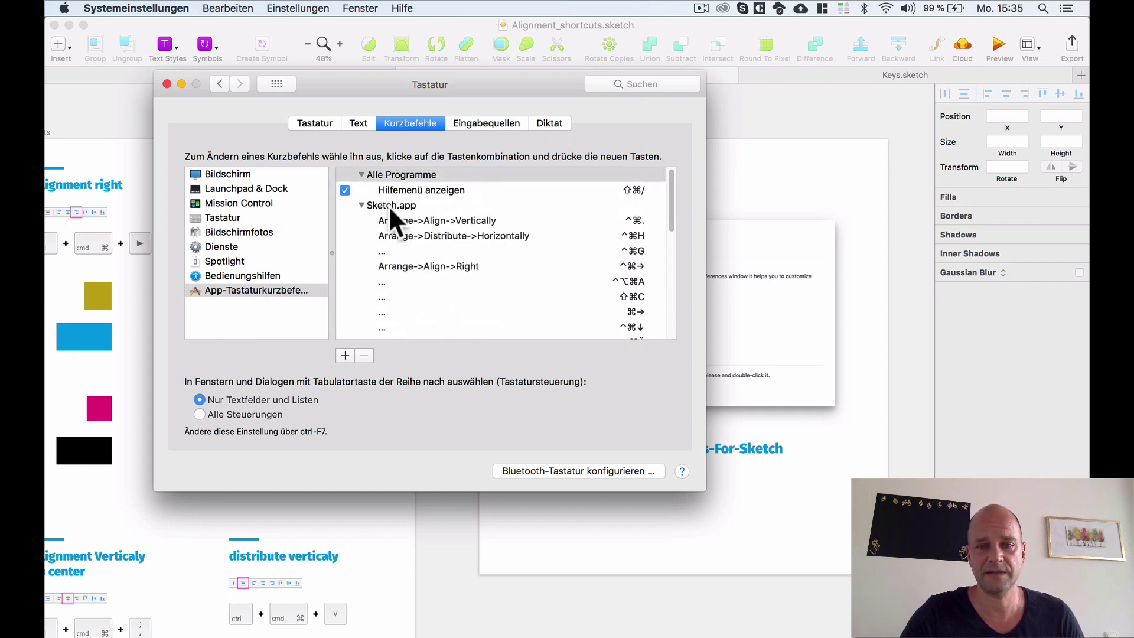
scroll(524, 272, down, 1)
scroll(550, 272, down, 3)
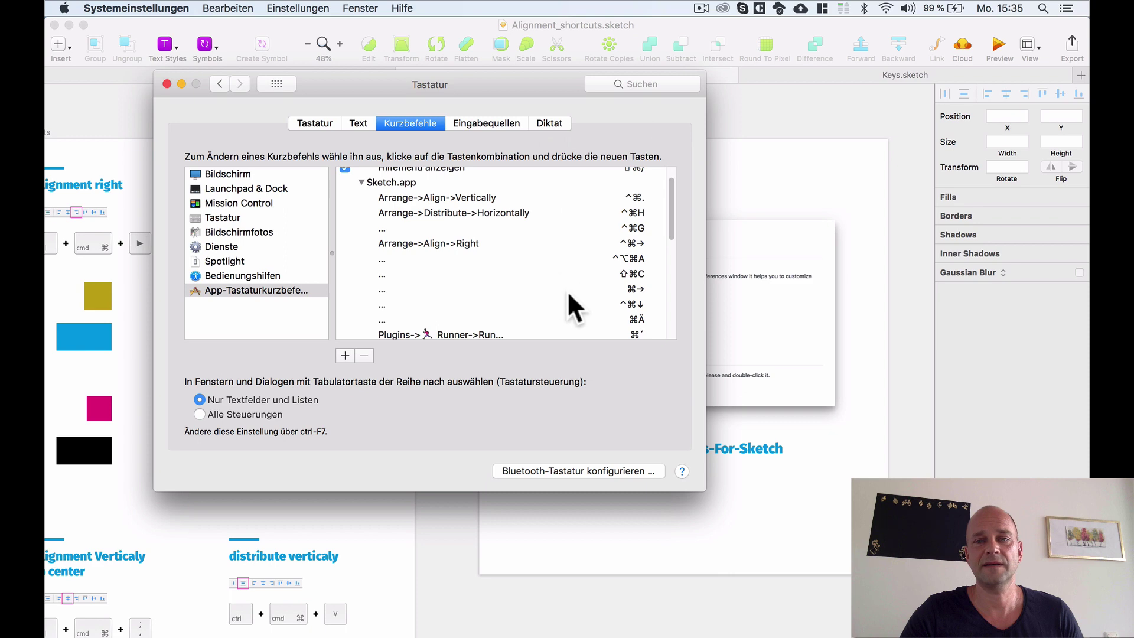
scroll(454, 315, down, 4)
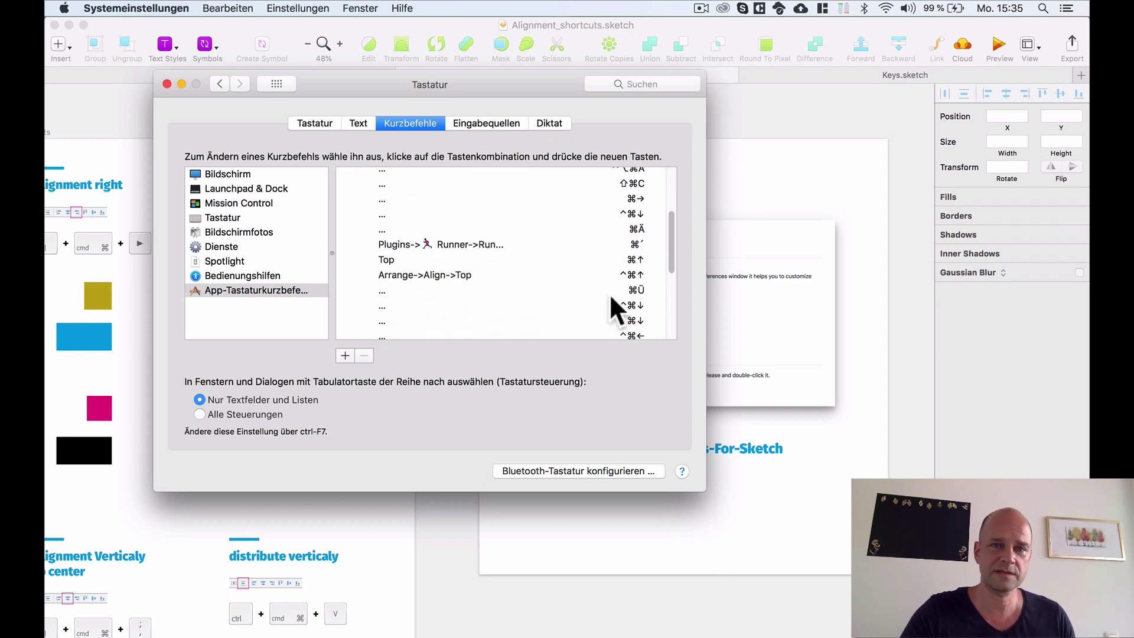
scroll(611, 298, up, 1)
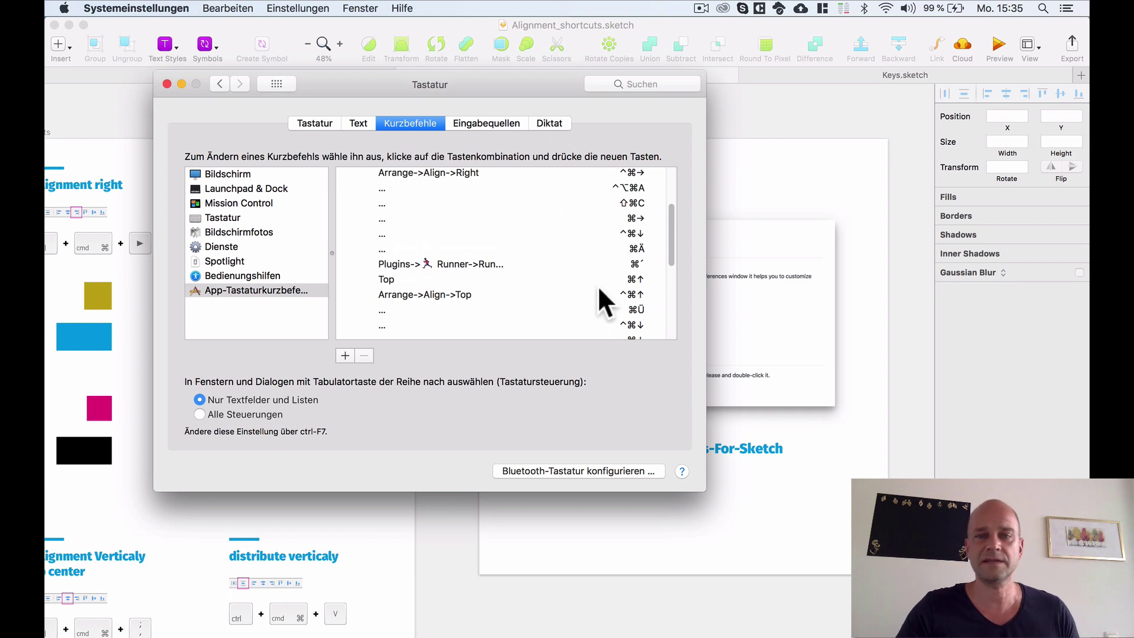
scroll(597, 285, up, 1)
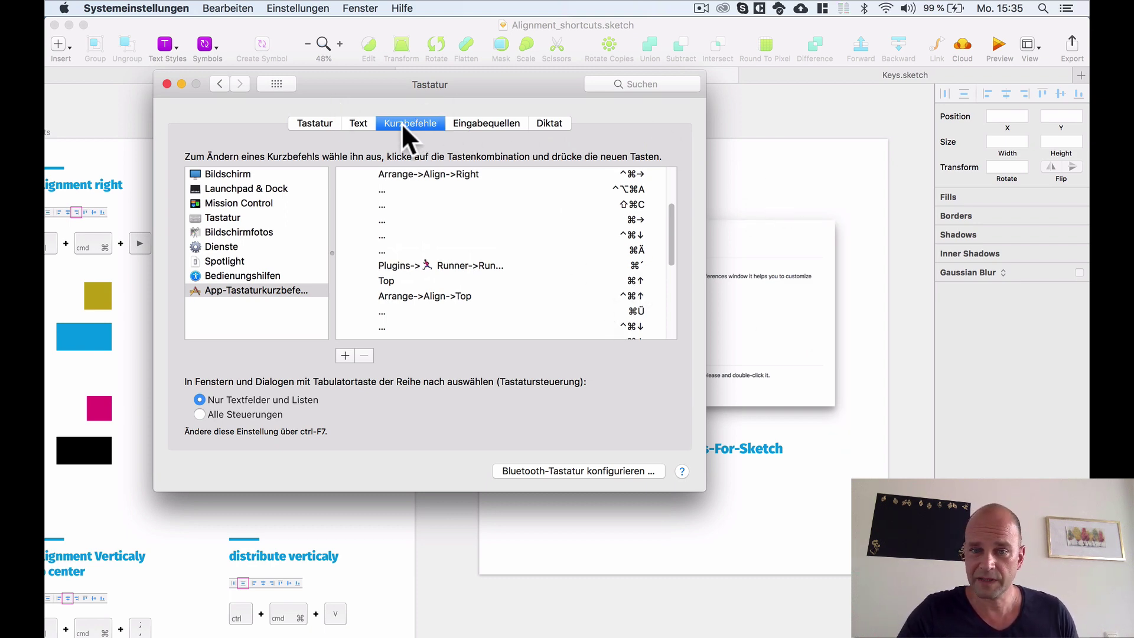
Return to Sketch and dismiss the Apple menu without choosing anything
click(731, 177)
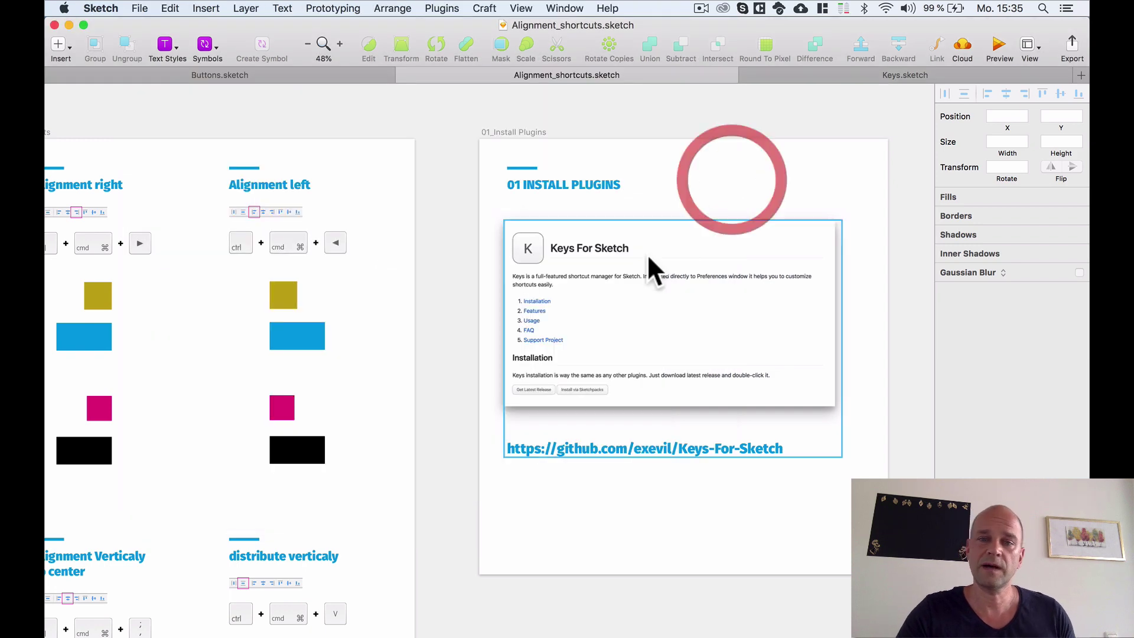
scroll(612, 271, up, 2)
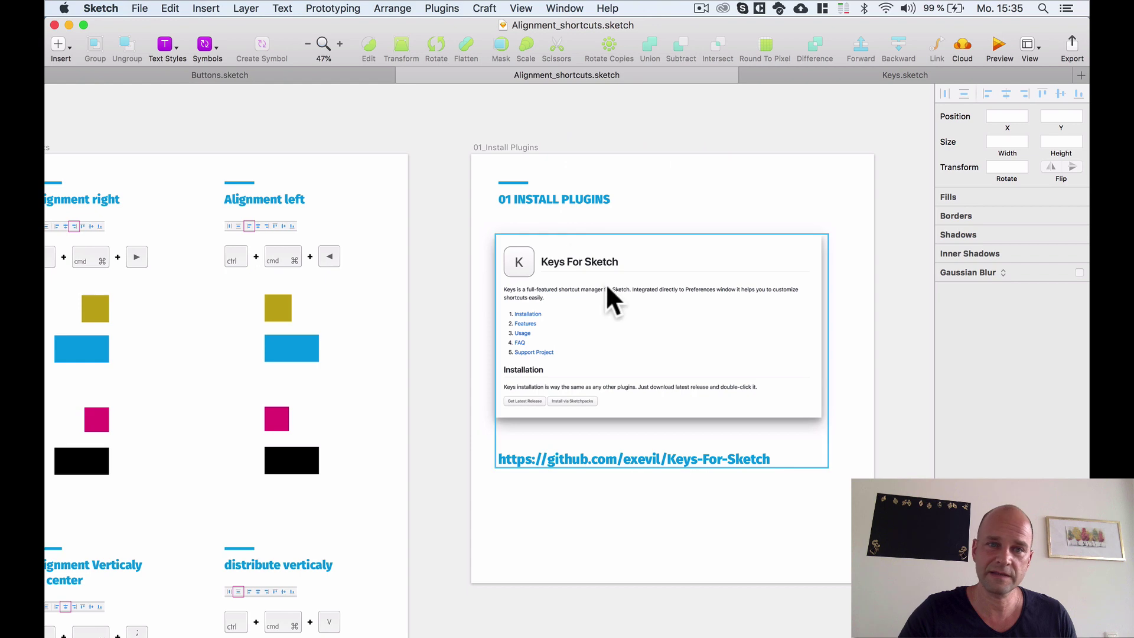
scroll(539, 313, up, 2)
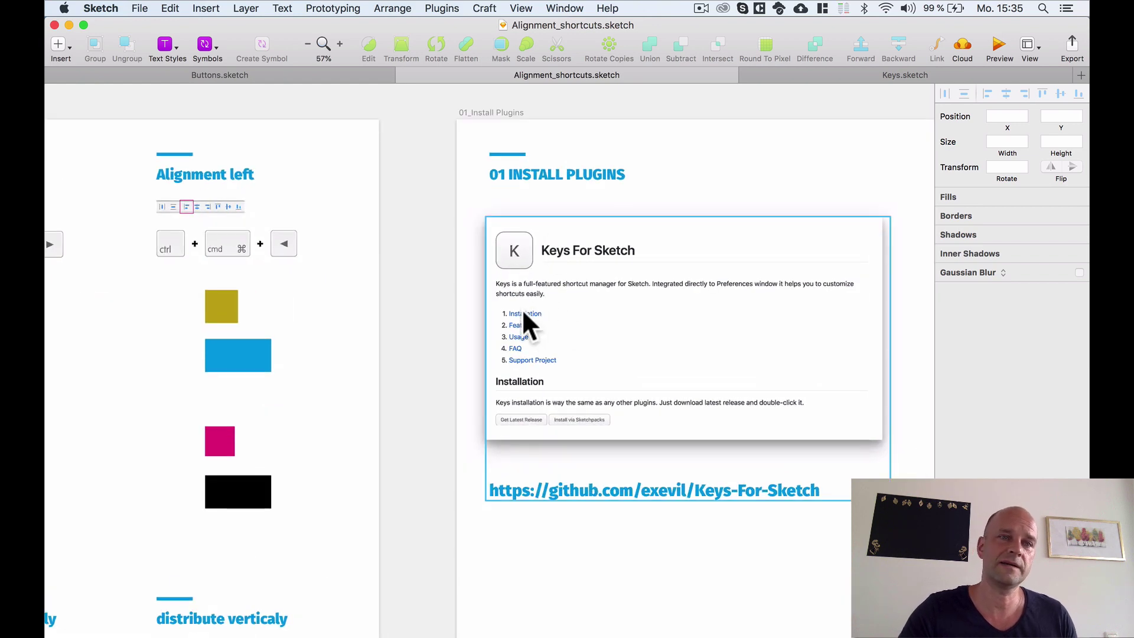
scroll(584, 297, up, 1)
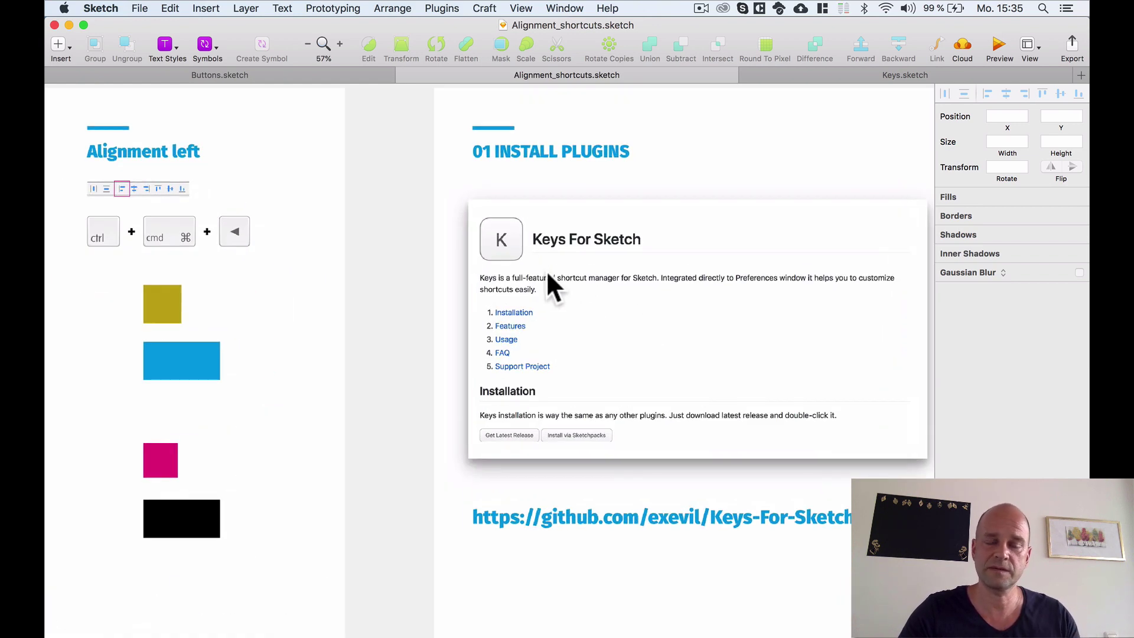
click(64, 7)
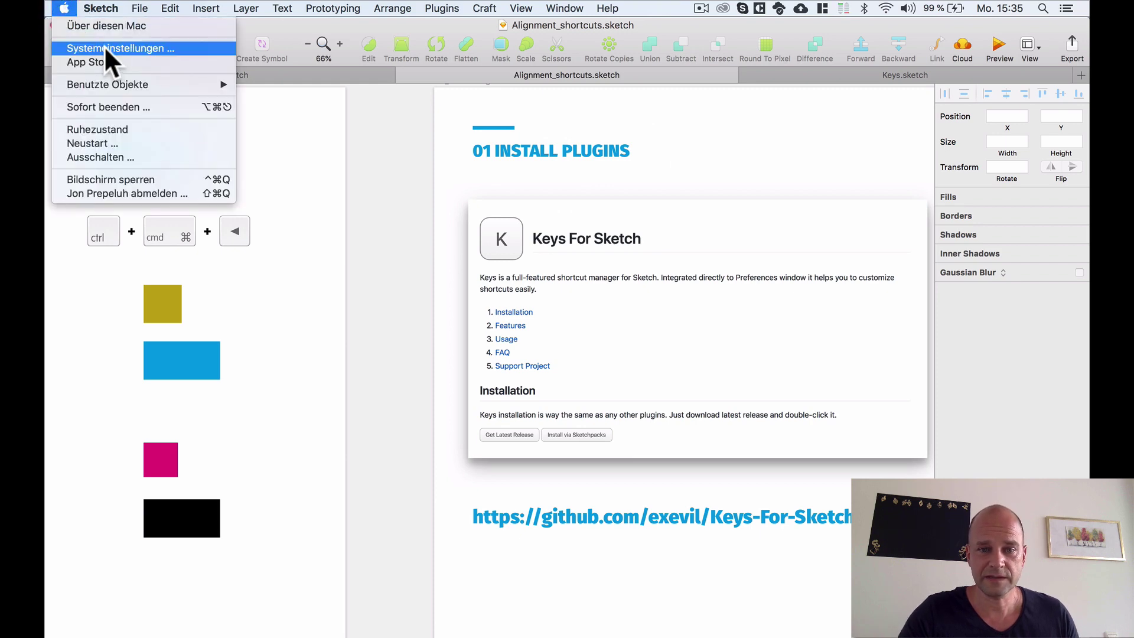
click(402, 200)
Pan the canvas to bring the Alignments artboard into view
scroll(396, 224, down, 2)
drag(390, 253, 706, 241)
scroll(362, 299, up, 2)
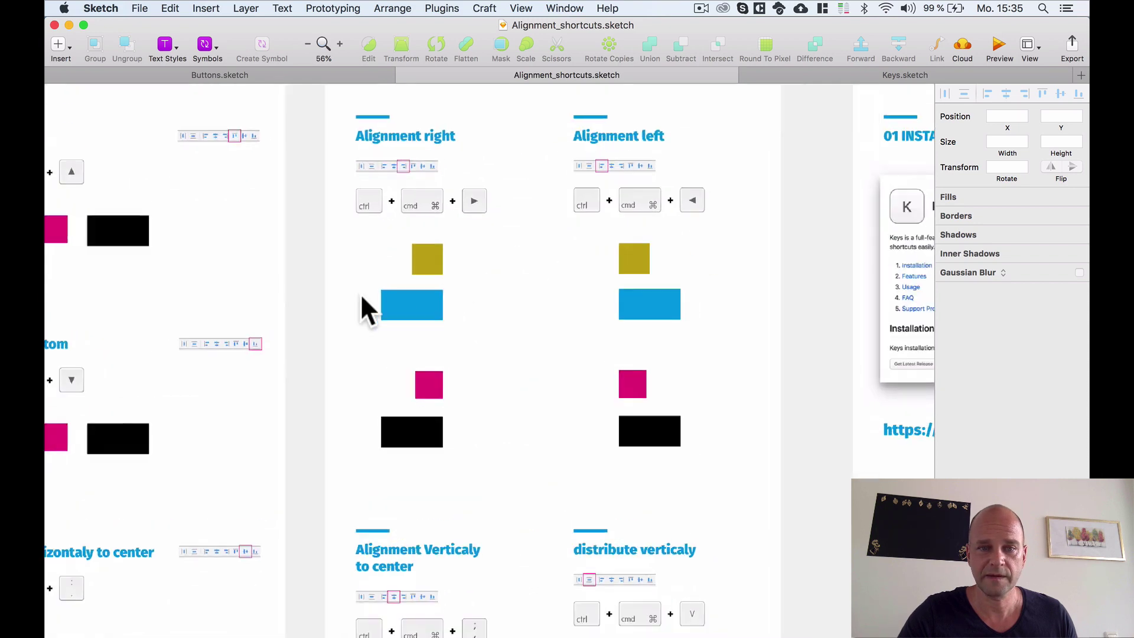
scroll(362, 307, down, 2)
drag(342, 321, 551, 308)
scroll(425, 278, left, 3)
drag(308, 248, 455, 254)
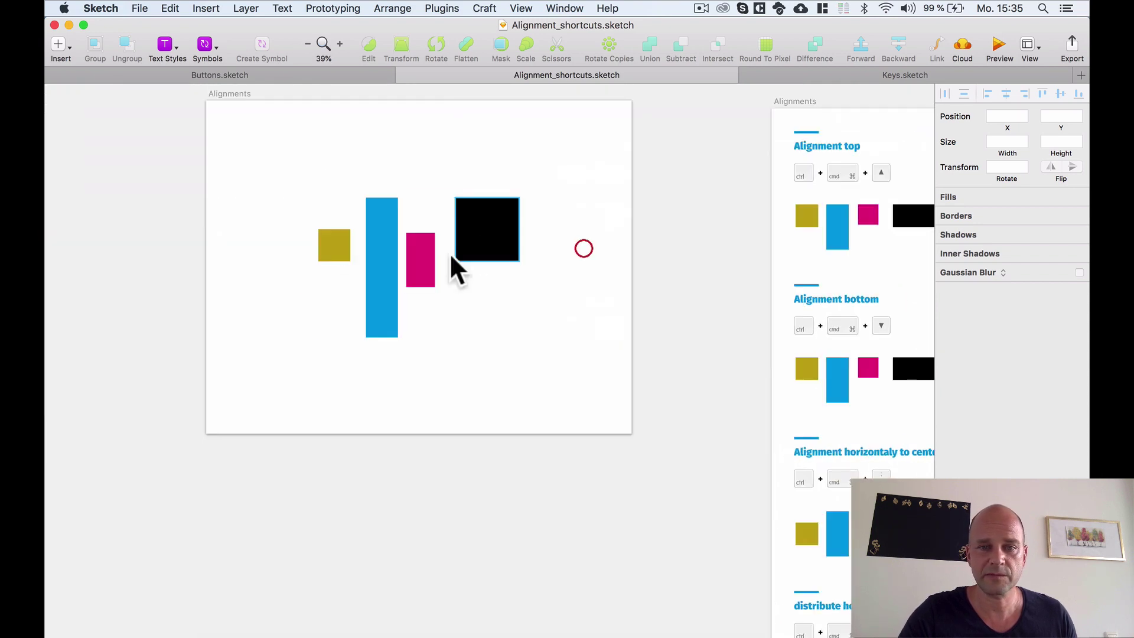
scroll(440, 251, up, 2)
scroll(405, 285, down, 3)
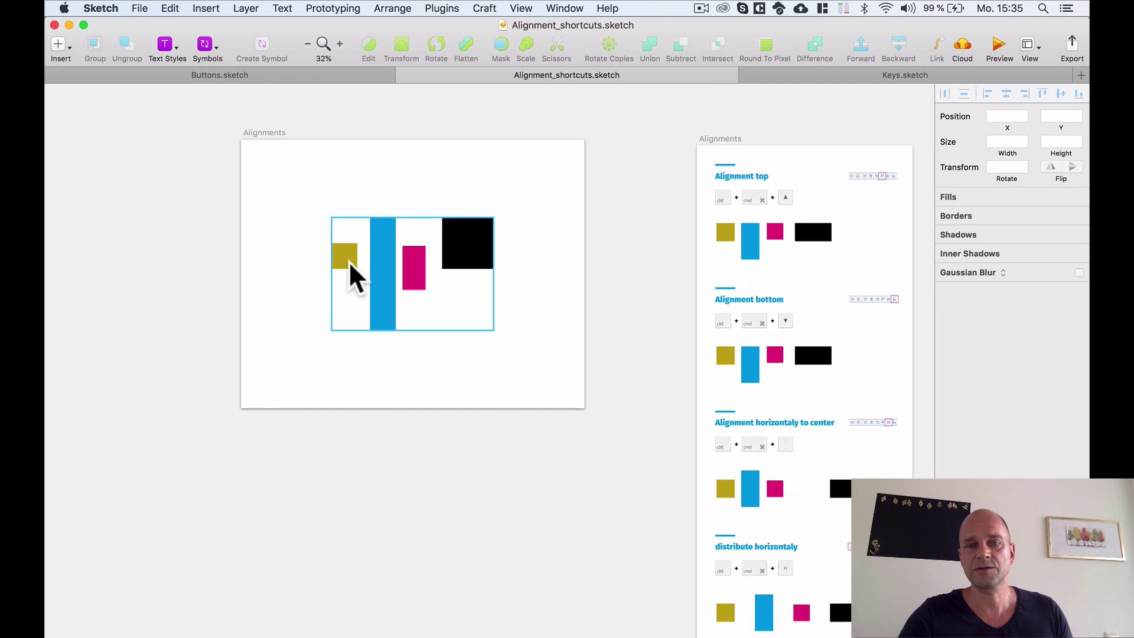
Select the yellow square, blue bar, magenta rectangle and black square together
double_click(344, 254)
shift+click(382, 255)
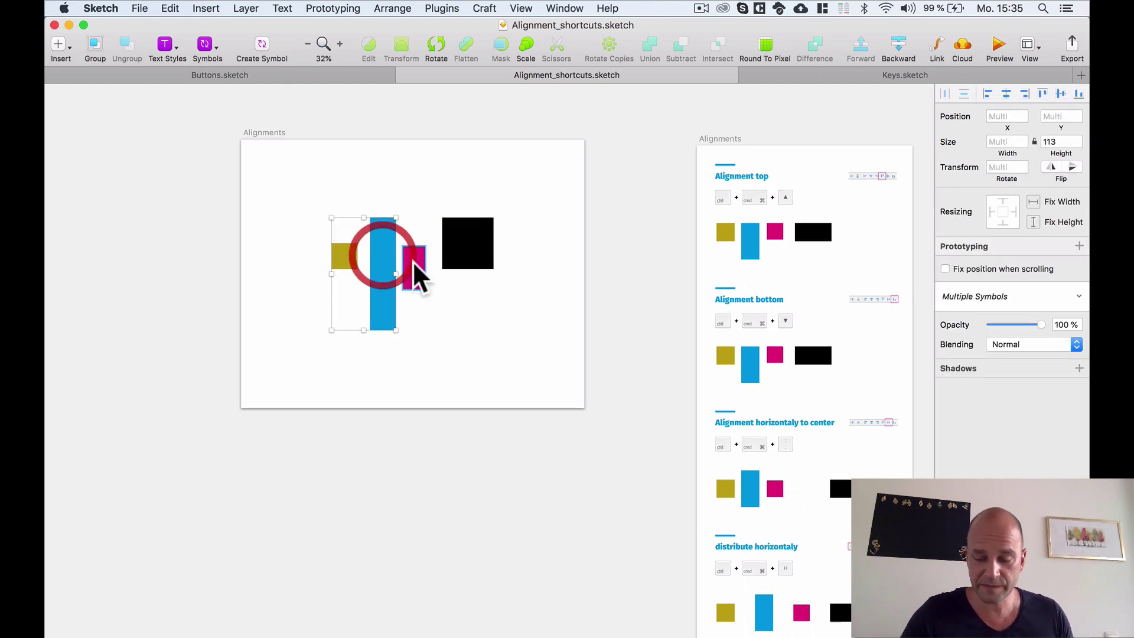
shift+click(416, 272)
shift+click(462, 245)
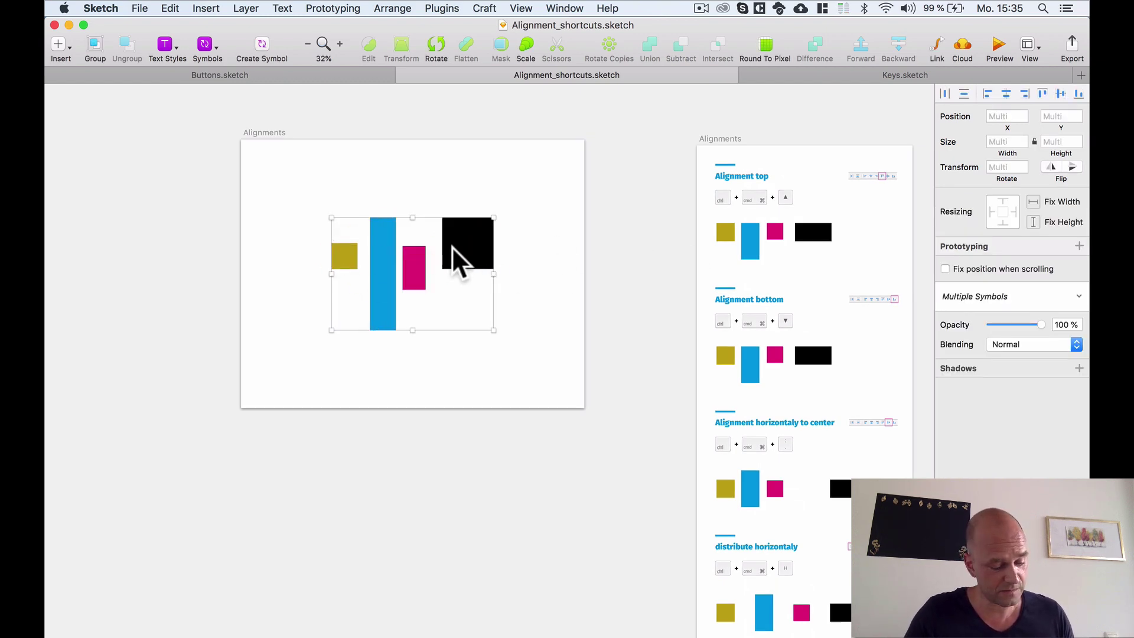
scroll(455, 247, up, 1)
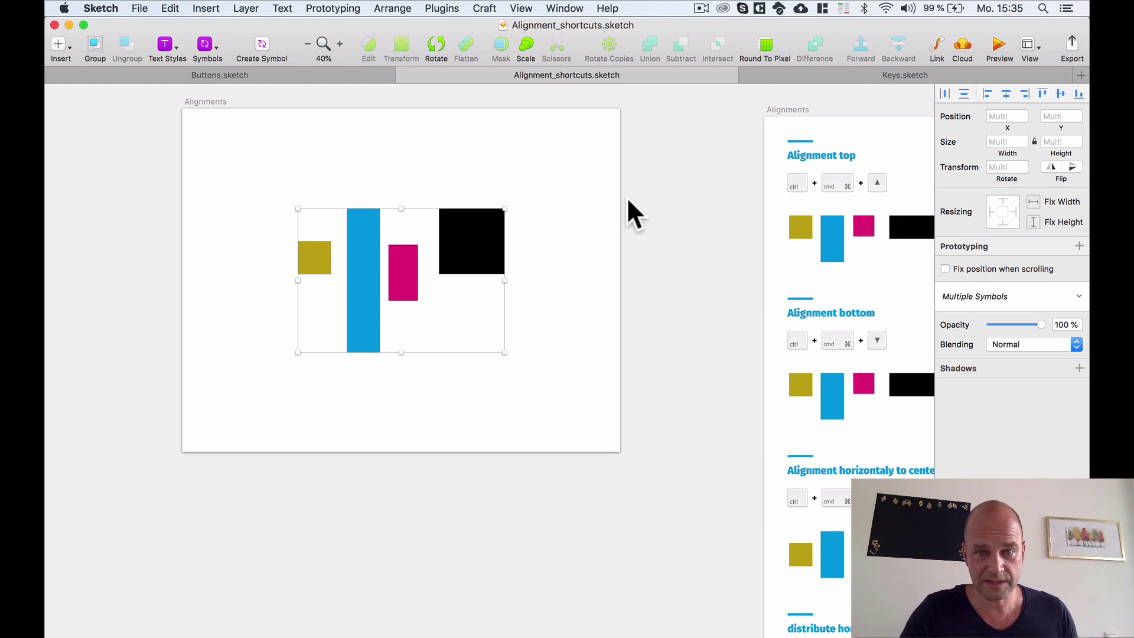
Test the Ctrl+Cmd+Up top-align and Ctrl+Cmd+Down bottom-align shortcuts on the selected shapes, then deselect
key(ctrl+super+Up)
key(ctrl+super)
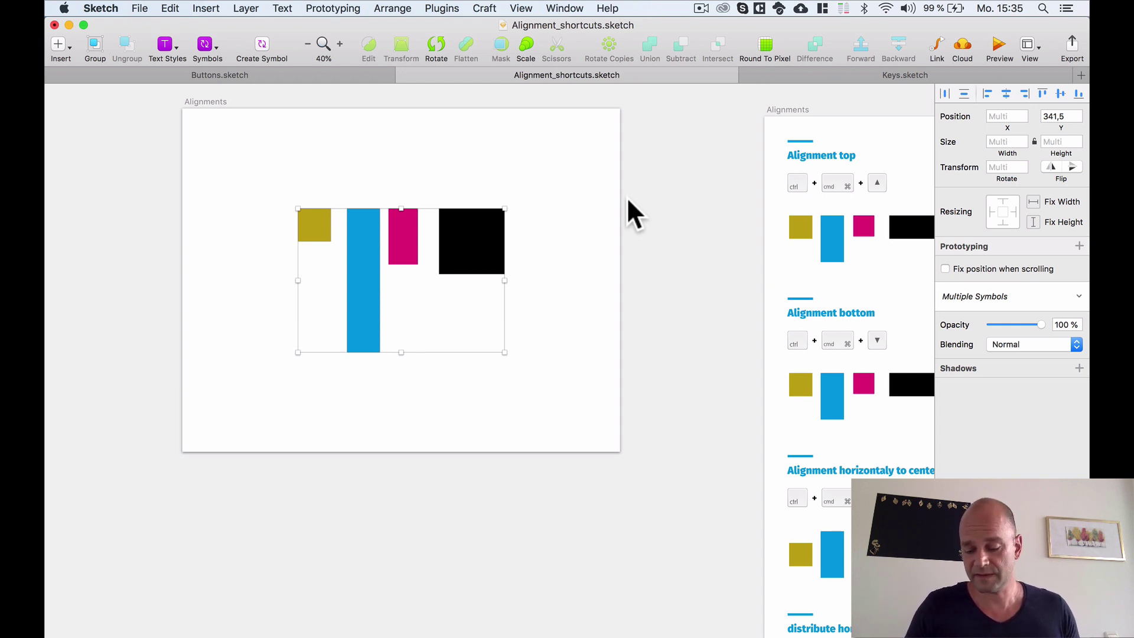
key(ctrl+super)
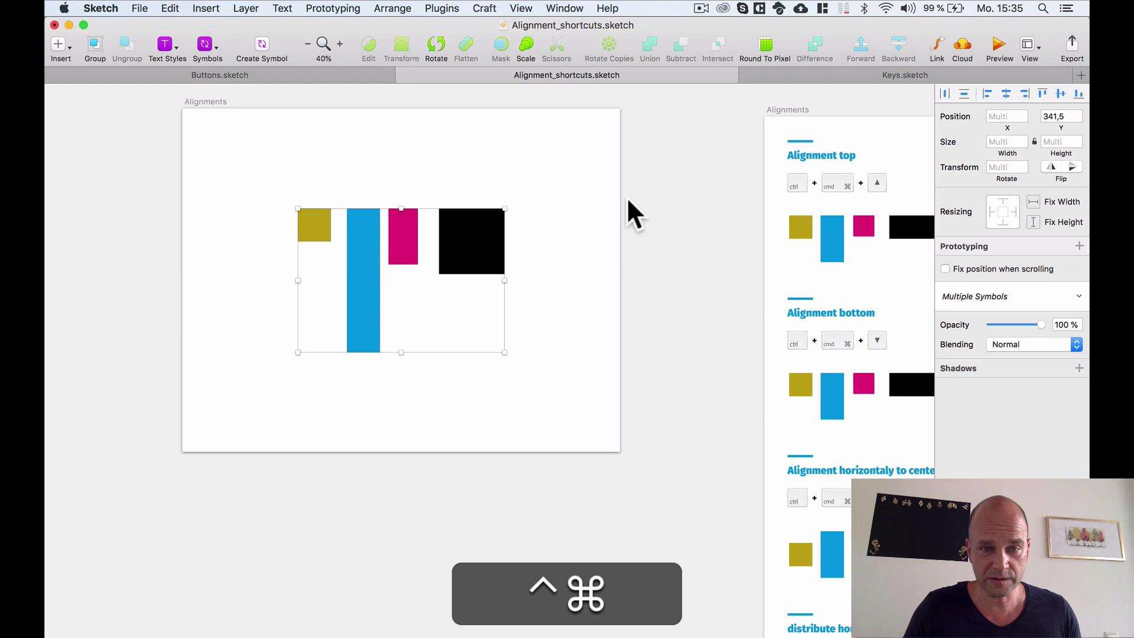
key(ctrl+super+Up)
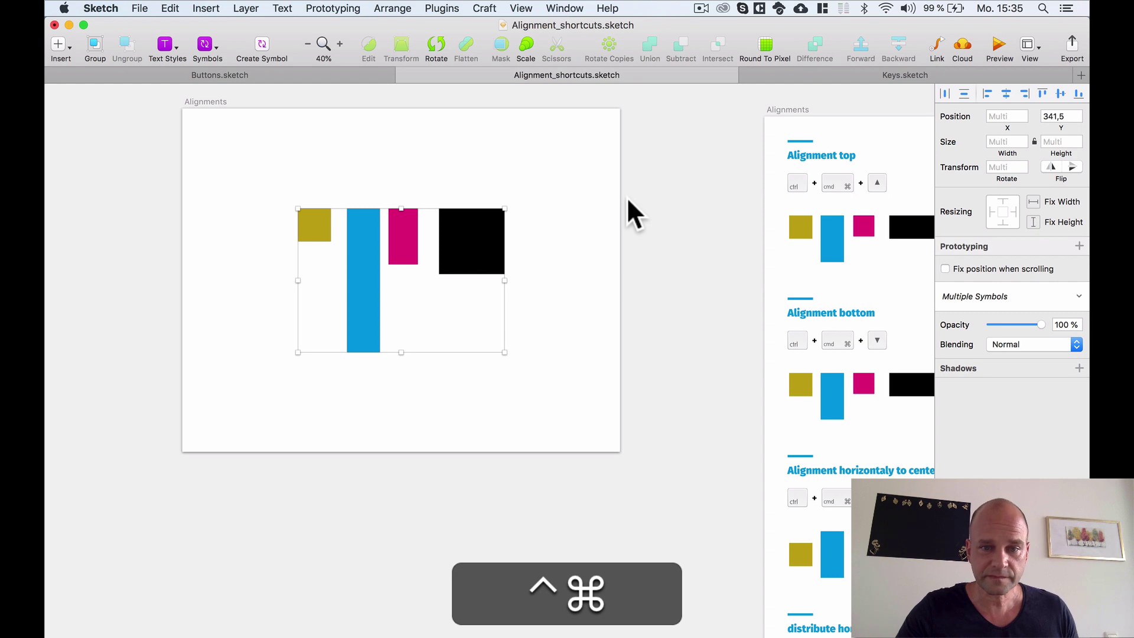
key(ctrl+super+Down)
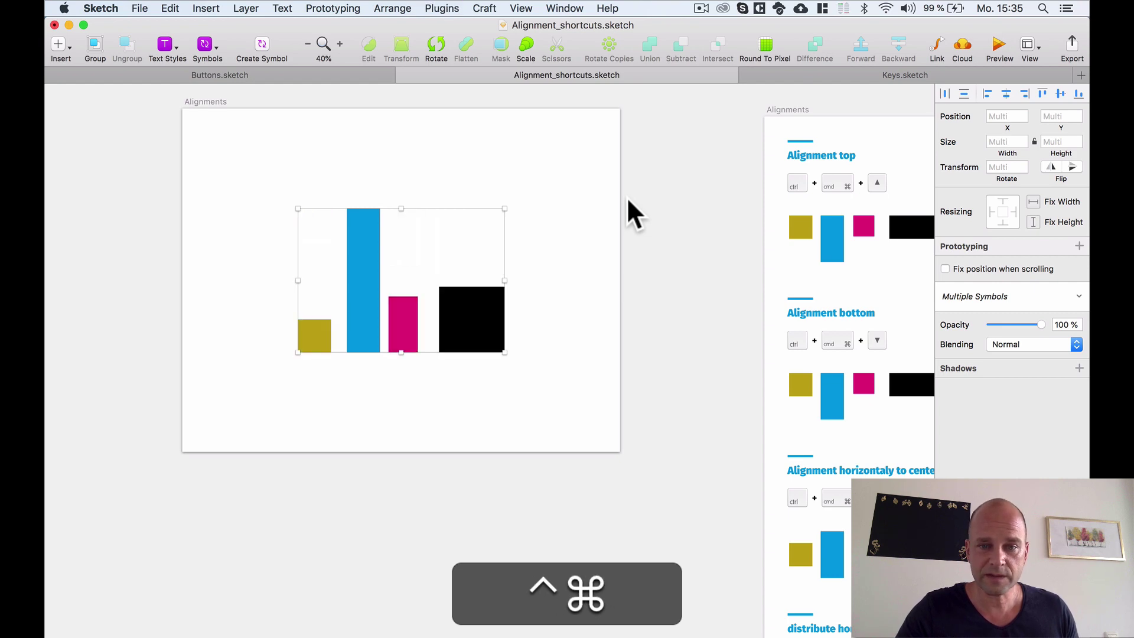
super+click(535, 224)
Reselect the shapes, centre the four vertically with Ctrl+Cmd+period, then deselect them
scroll(536, 250, down, 3)
scroll(354, 337, up, 2)
shift+super+click(385, 299)
shift+super+click(417, 311)
shift+super+click(467, 310)
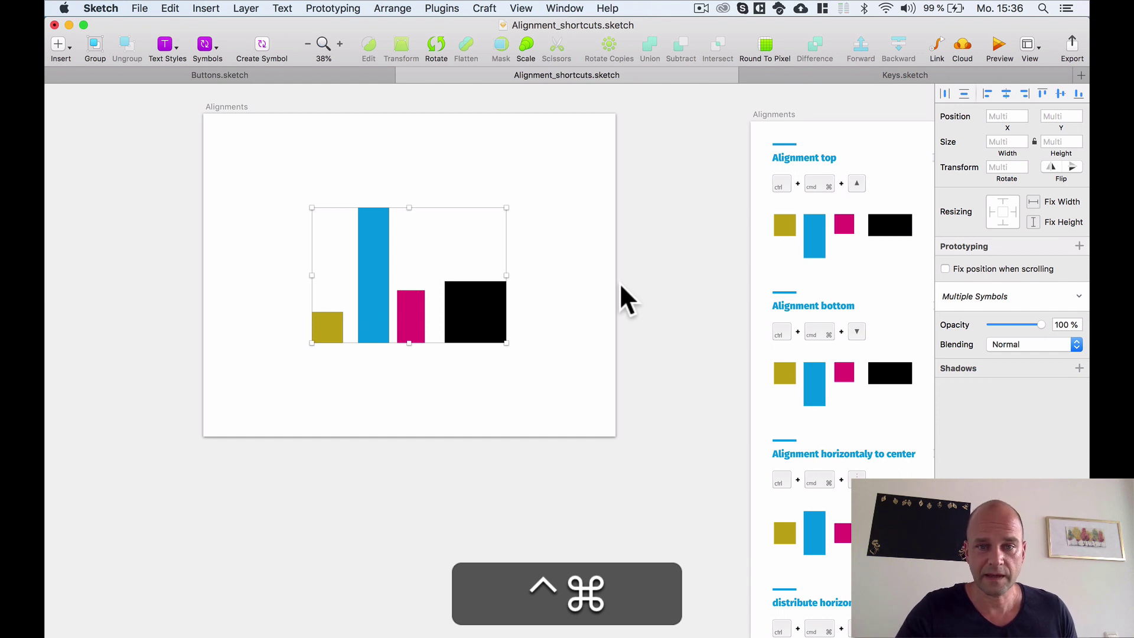
key(ctrl+super+period)
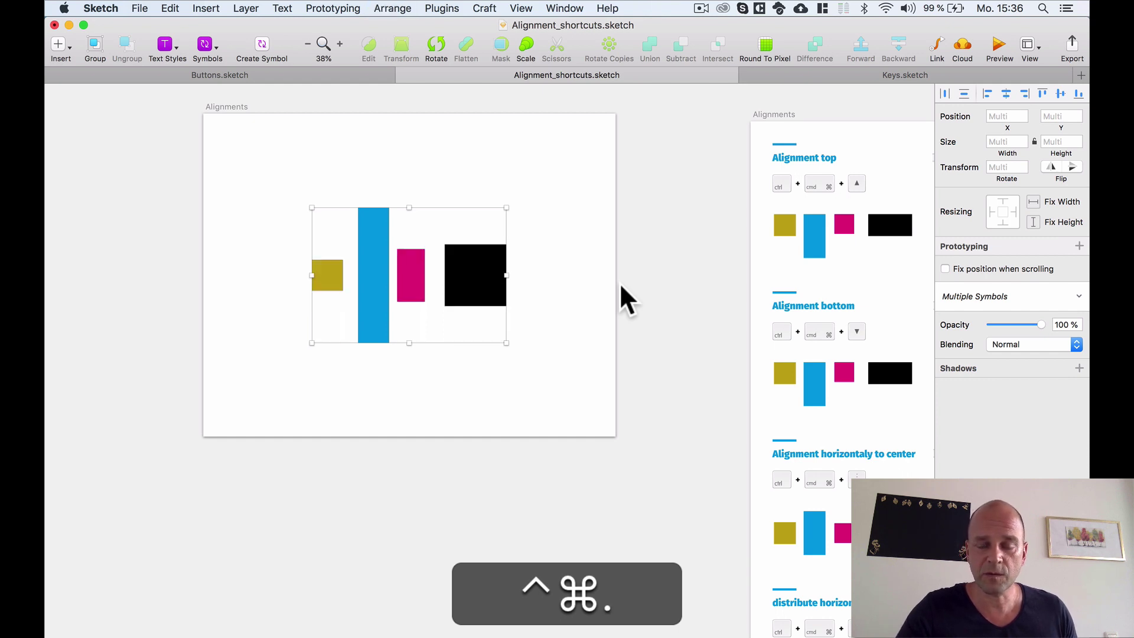
click(600, 224)
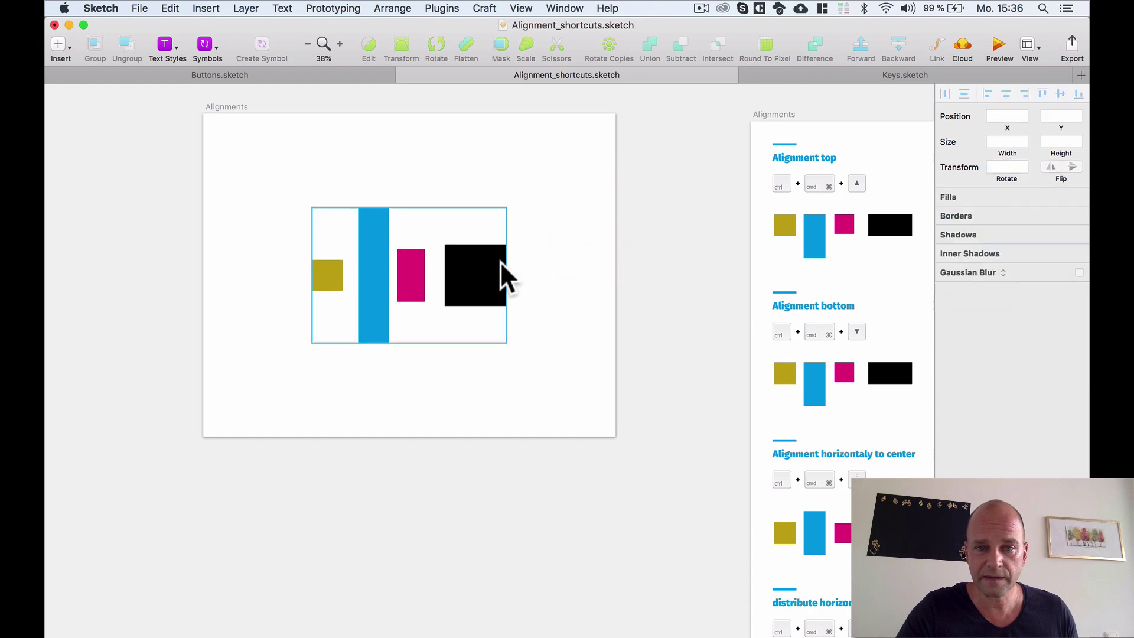
scroll(490, 264, down, 3)
drag(552, 214, 571, 236)
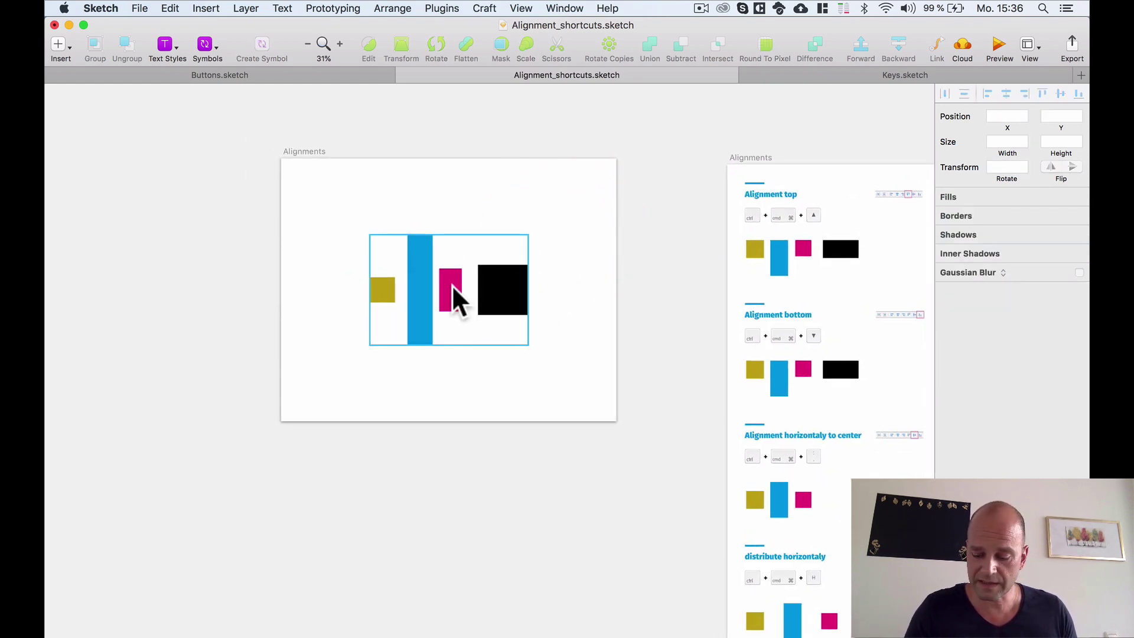
Select the group and align it to the artboard's left, top, bottom and right edges
click(456, 289)
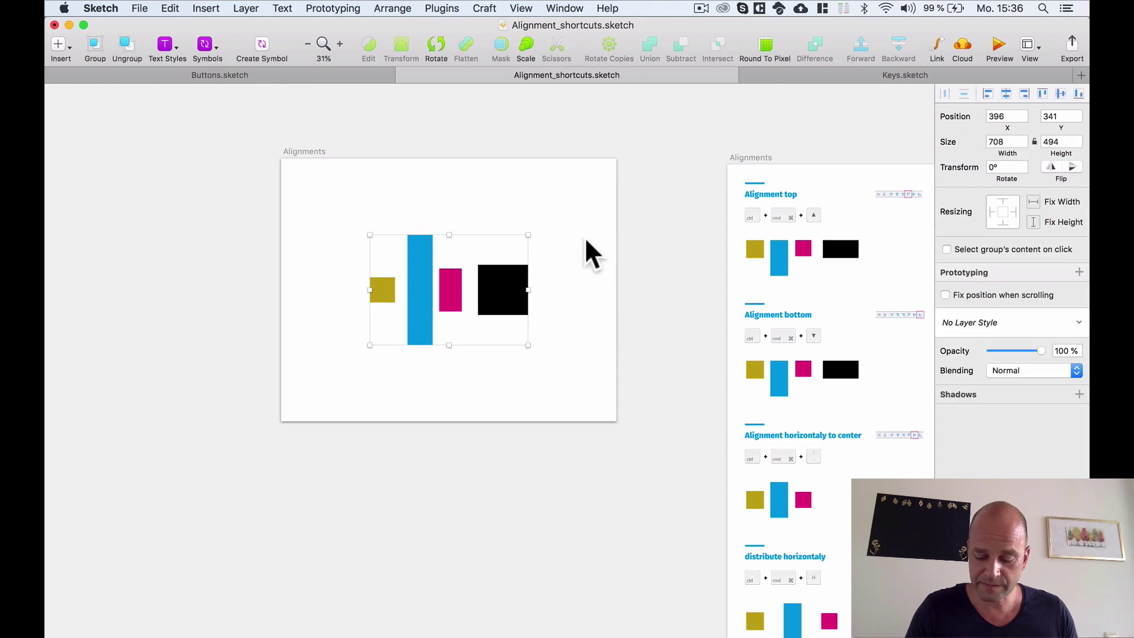
key(ctrl+super+Left)
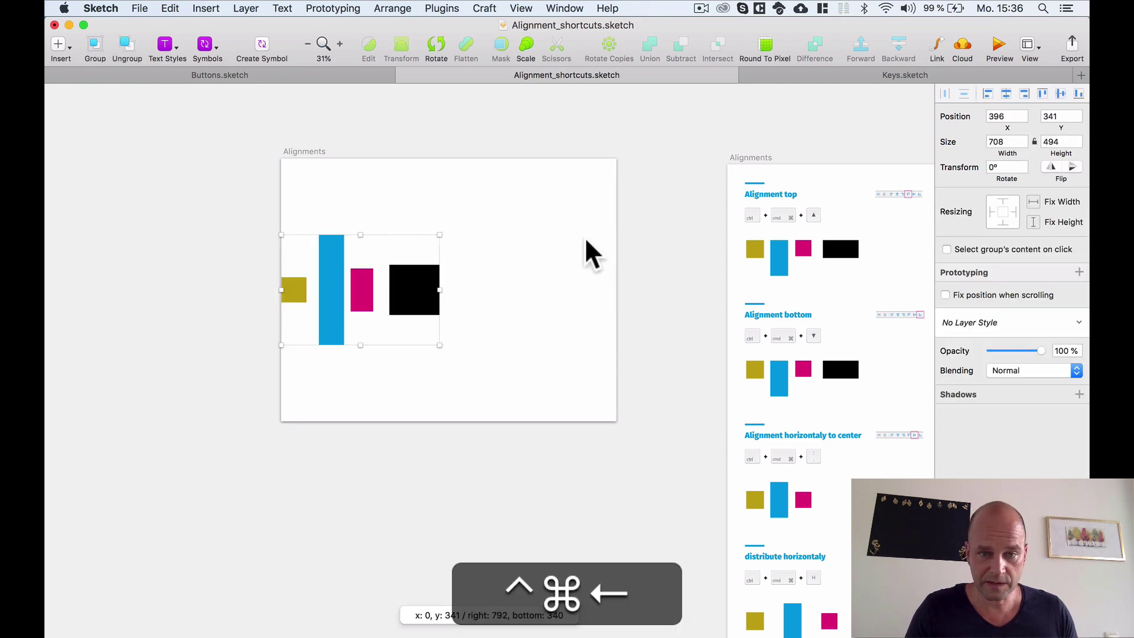
key(ctrl+super+Up)
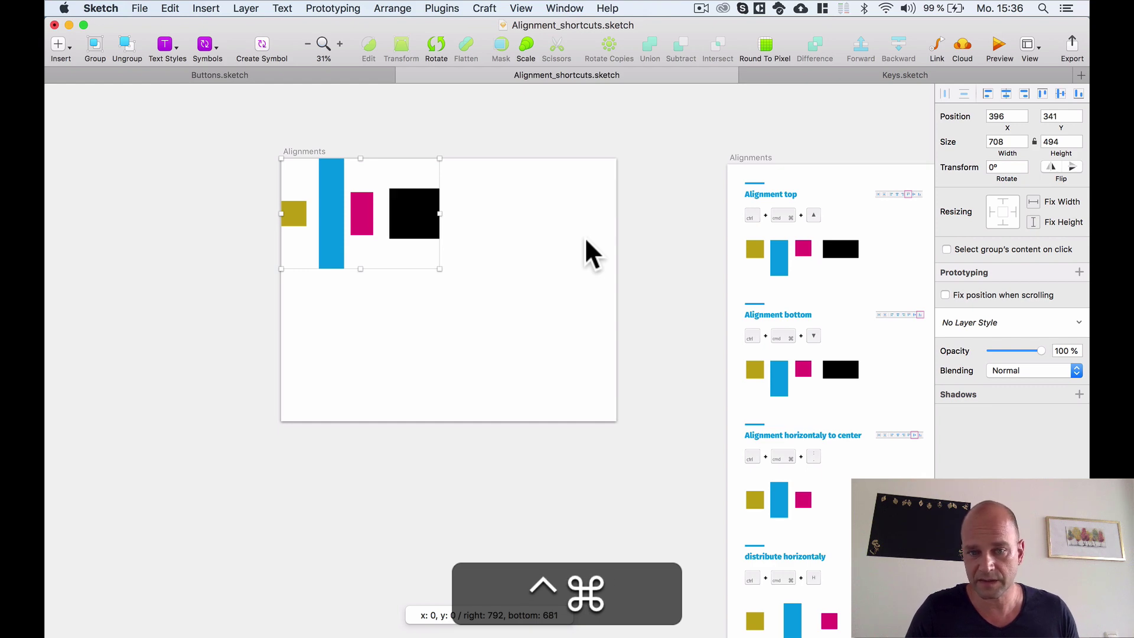
key(ctrl+super+Down)
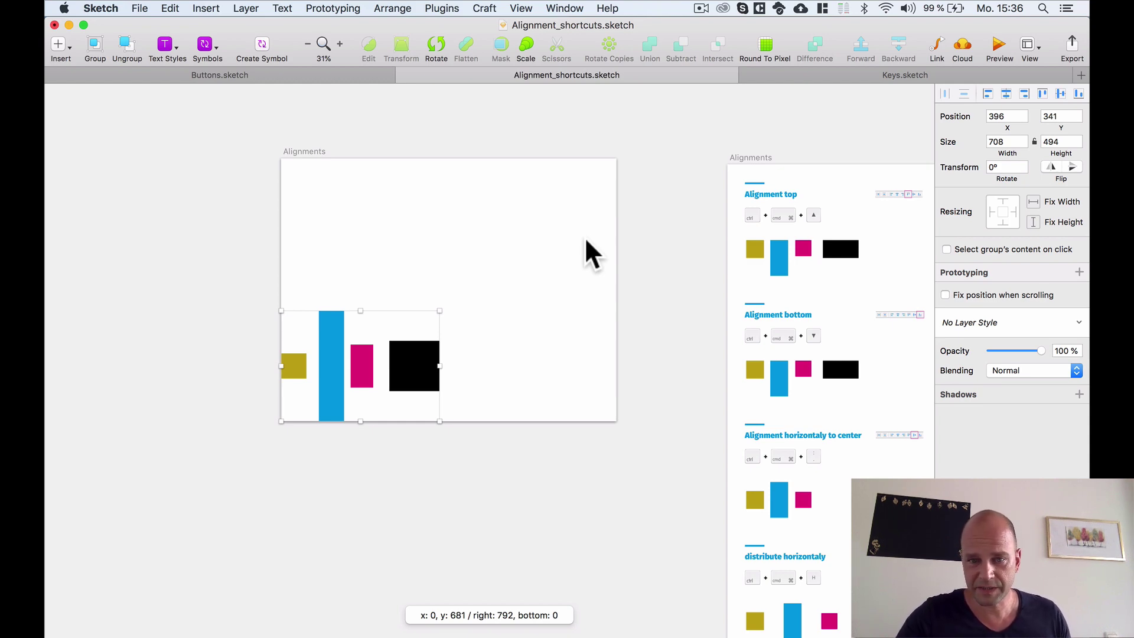
key(ctrl+super+Right)
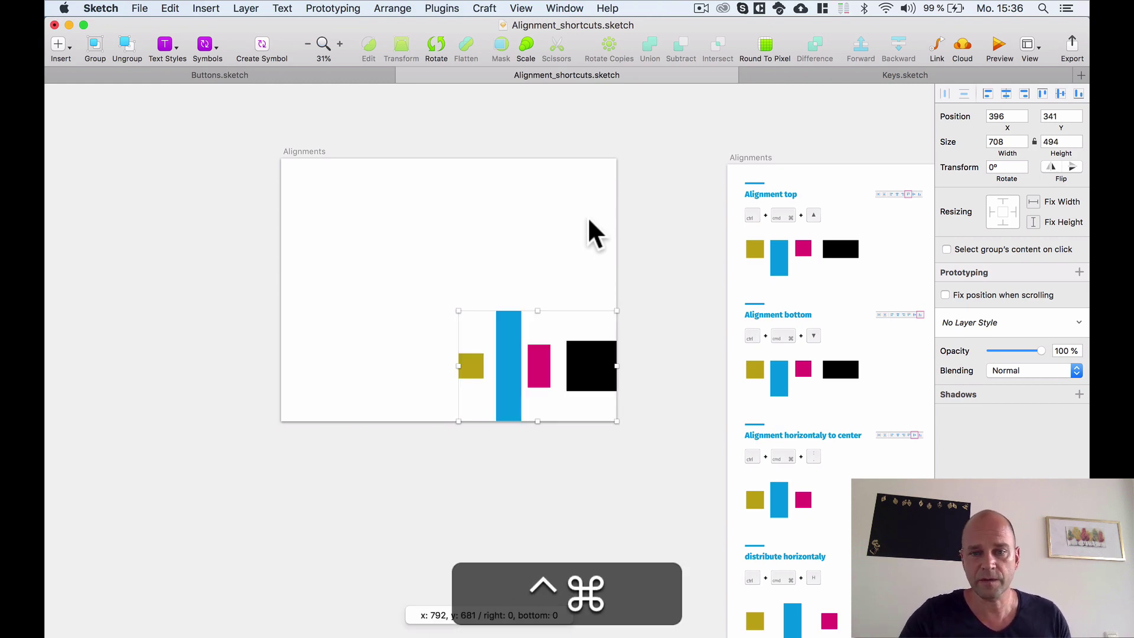
Centre the group vertically in the artboard with Ctrl+Cmd+comma and recentre the view
super+scroll(515, 260, up, 3)
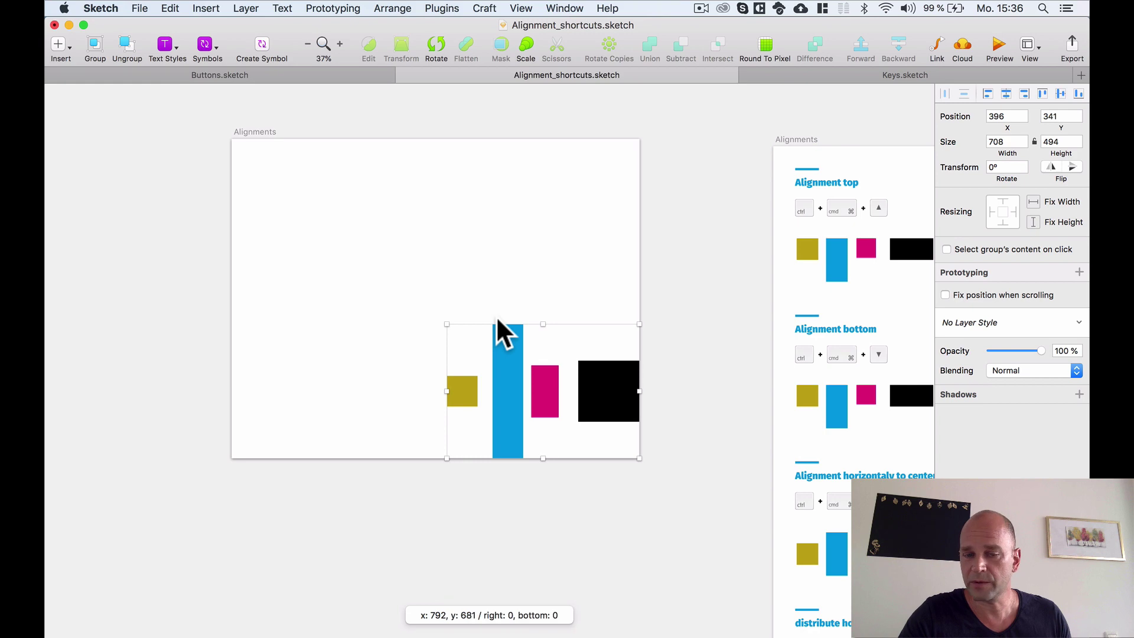
key(ctrl+super+comma)
key(ctrl+super+comma)
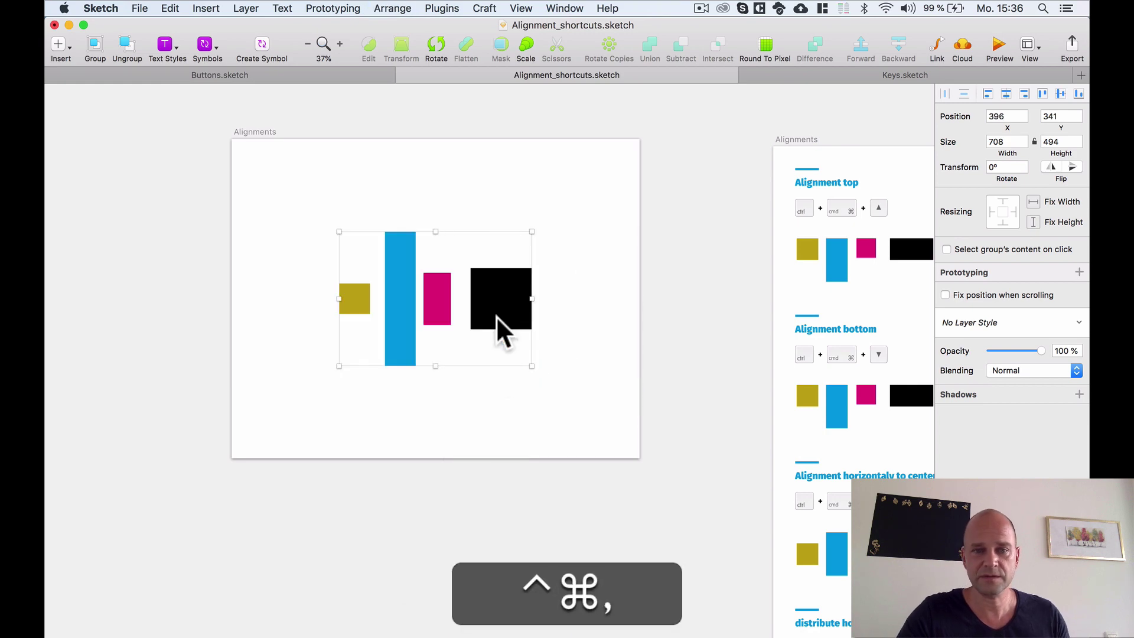
super+scroll(505, 371, down, 3)
super+scroll(507, 369, up, 5)
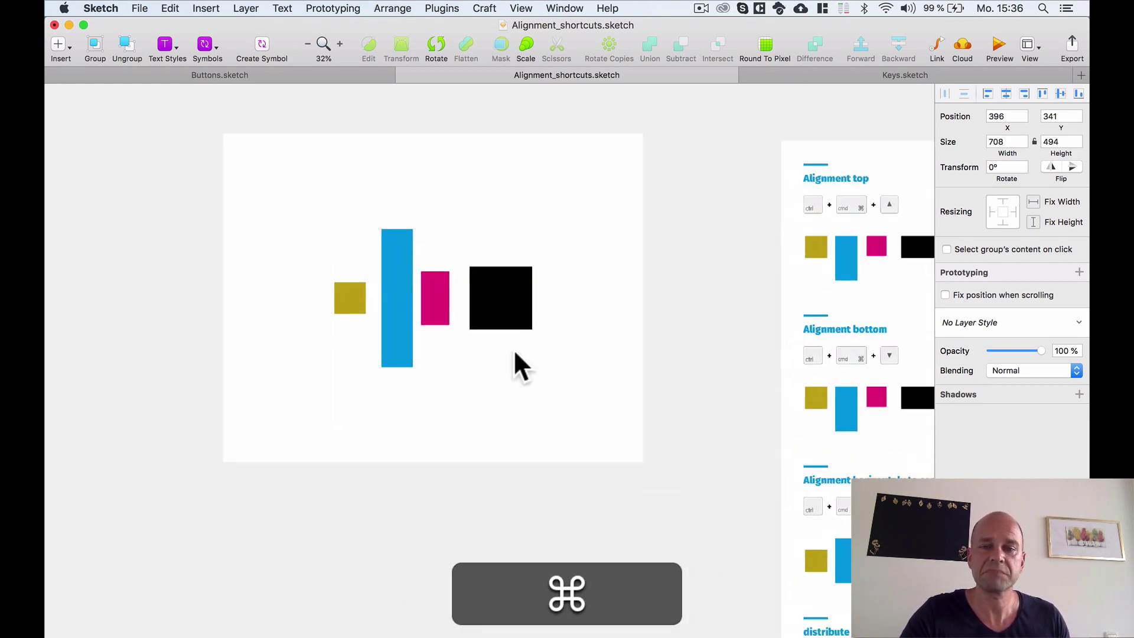
drag(551, 339, 525, 361)
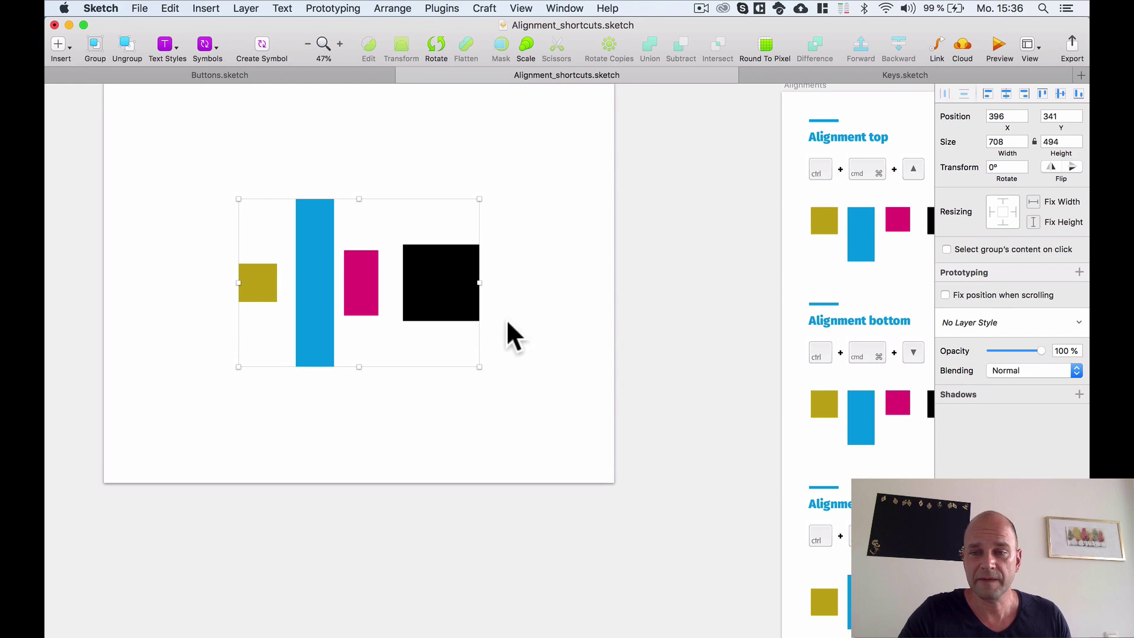
scroll(508, 322, down, 2)
drag(562, 322, 423, 315)
super+scroll(473, 346, up, 2)
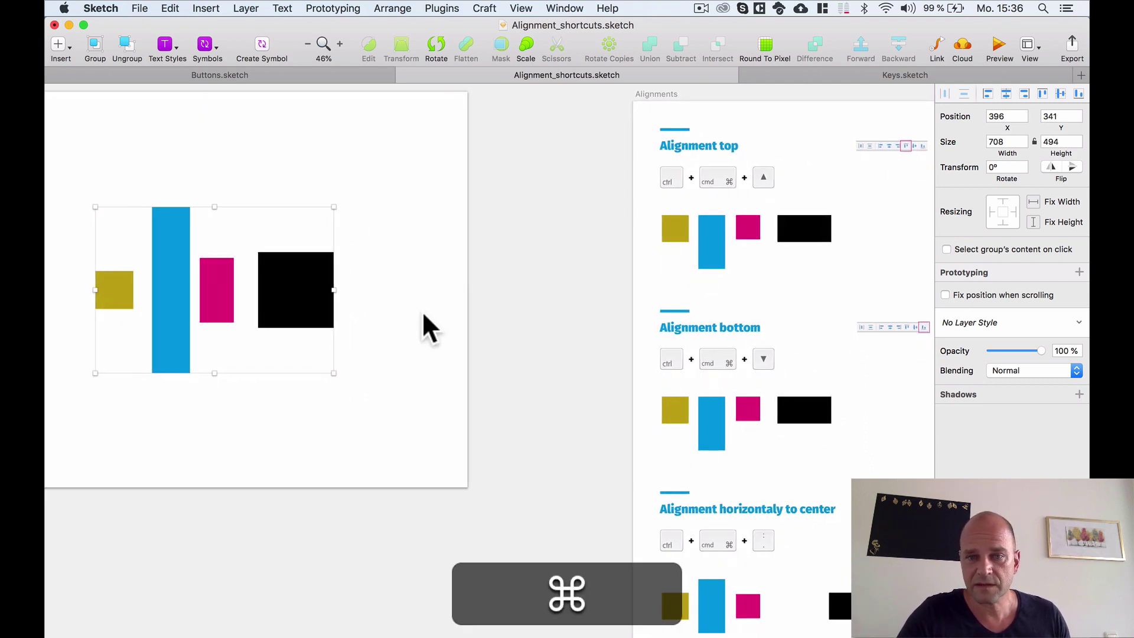
key(super+comma)
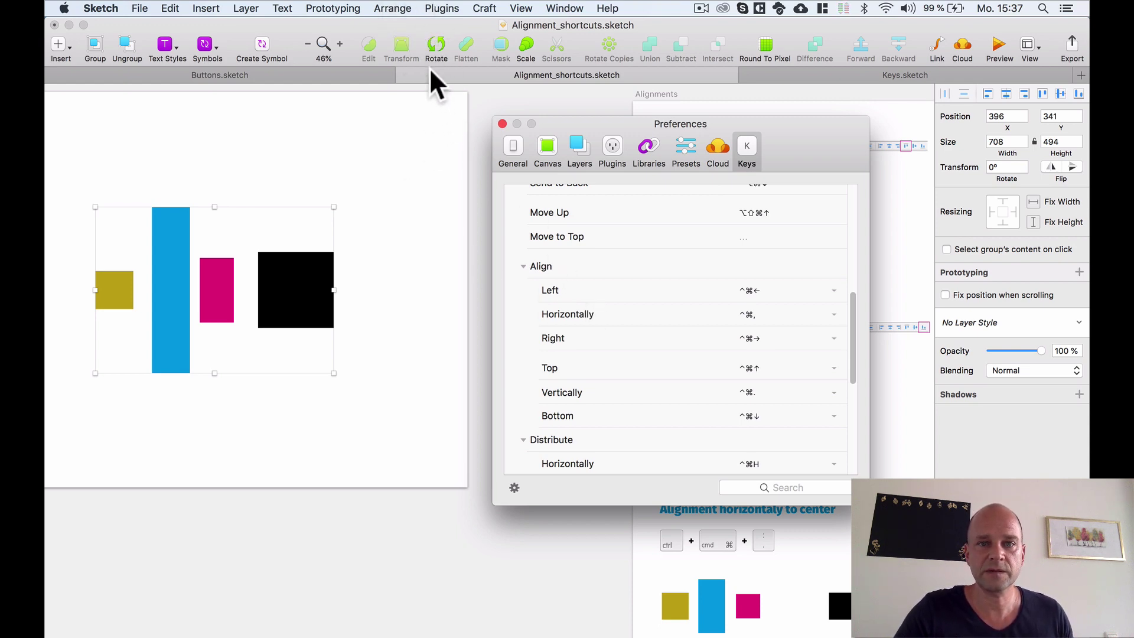
Compare the Keys Align shortcuts with Arrange's Distribute and Align commands, then dismiss both
click(391, 7)
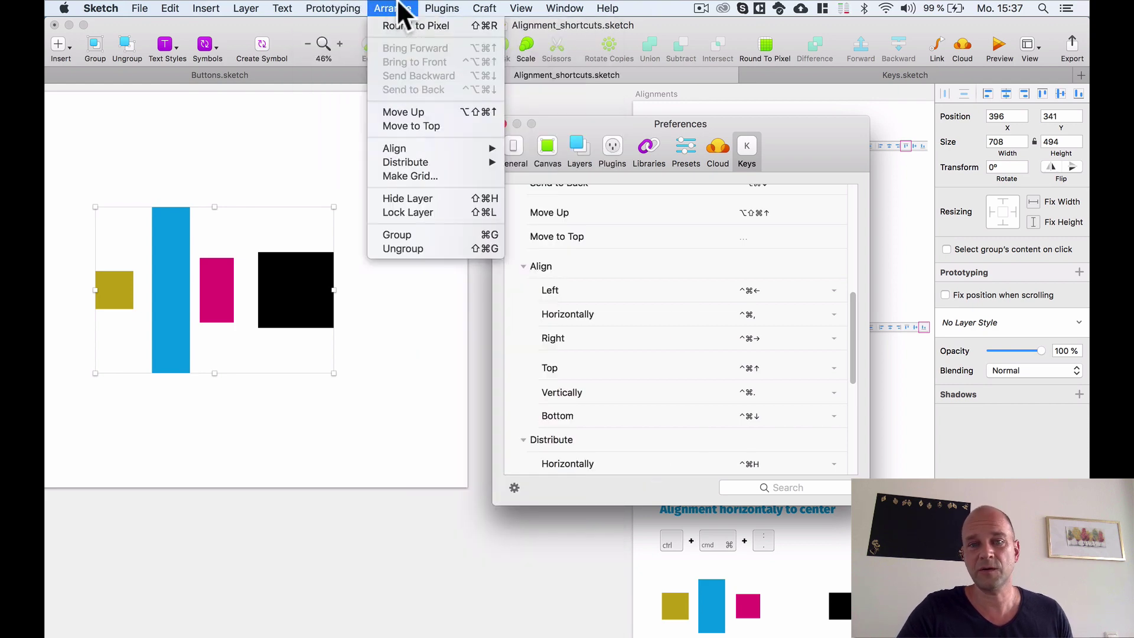
mouse_move(437, 171)
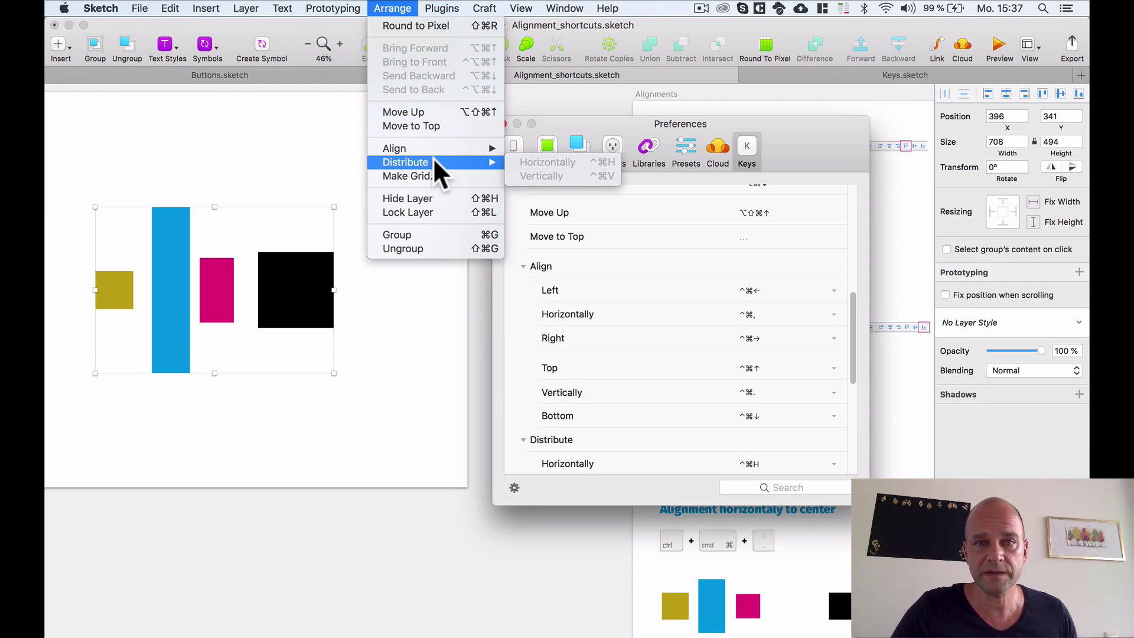
mouse_move(433, 150)
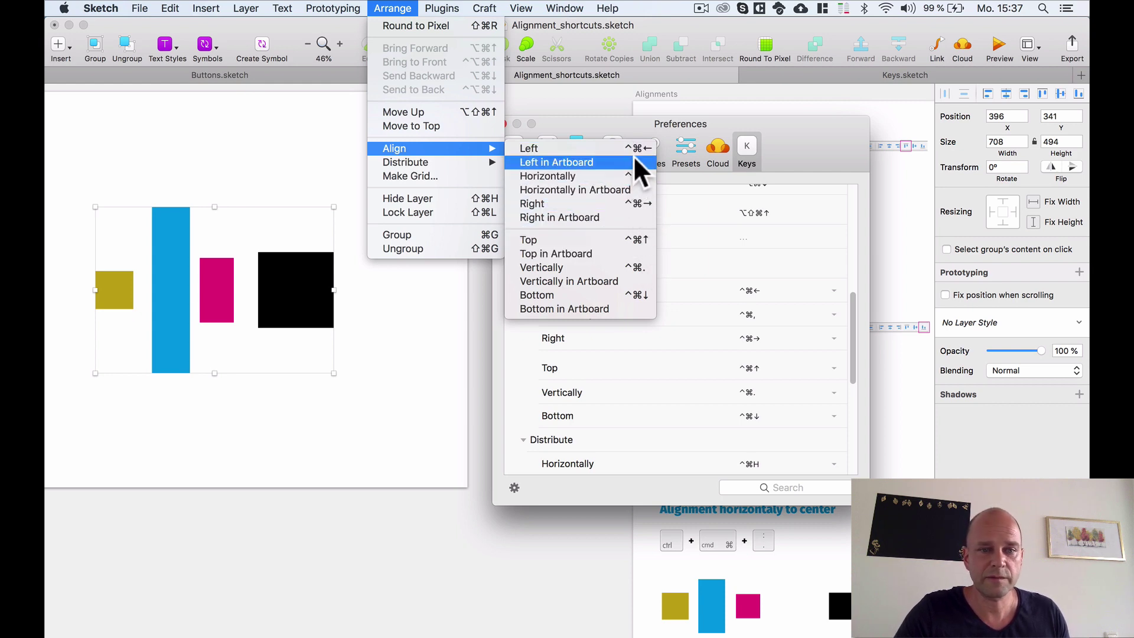
click(189, 163)
Select the yellow square, blue bar, pink rectangle and black square and top-align them with Ctrl+Cmd+Up
drag(286, 172, 323, 173)
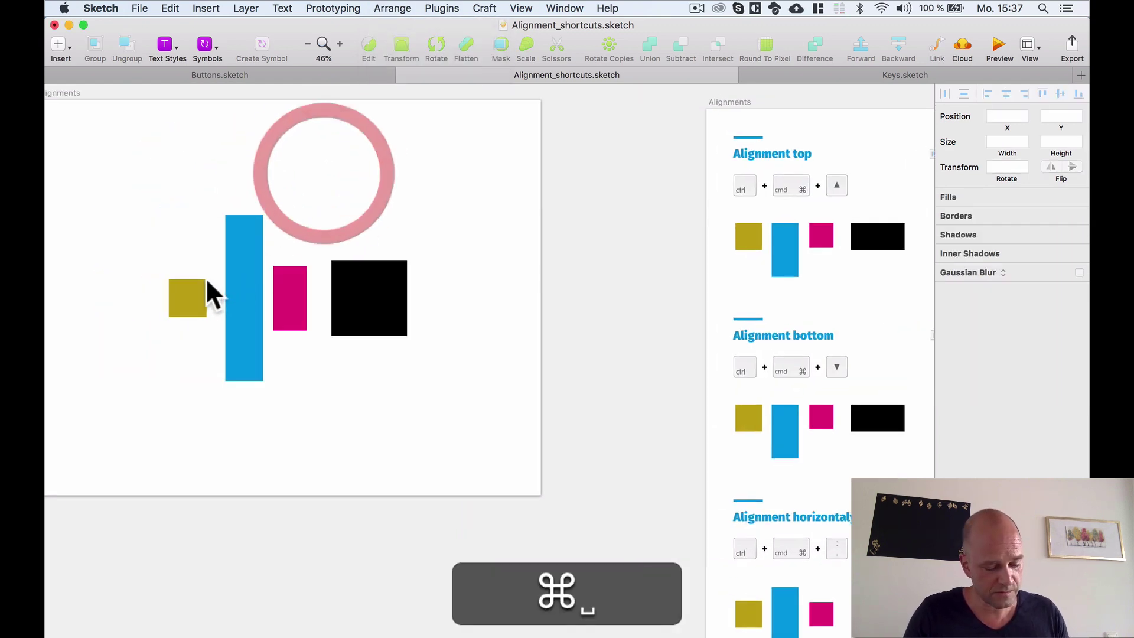
super+click(184, 297)
shift+super+click(244, 290)
shift+super+click(292, 293)
shift+super+click(373, 297)
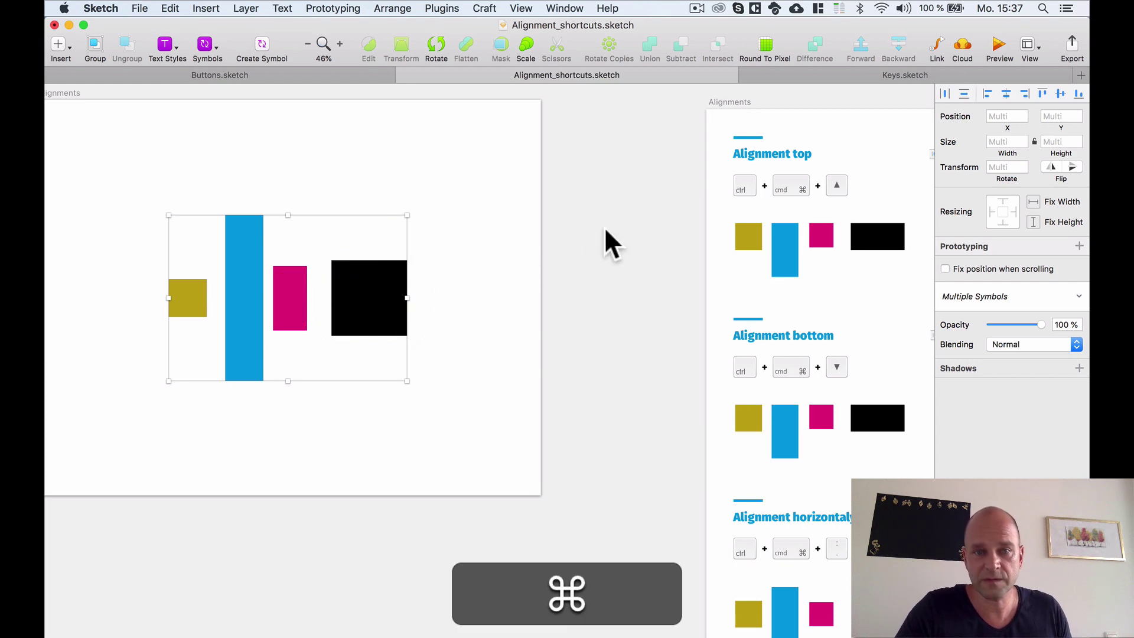
key(ctrl+super+Up)
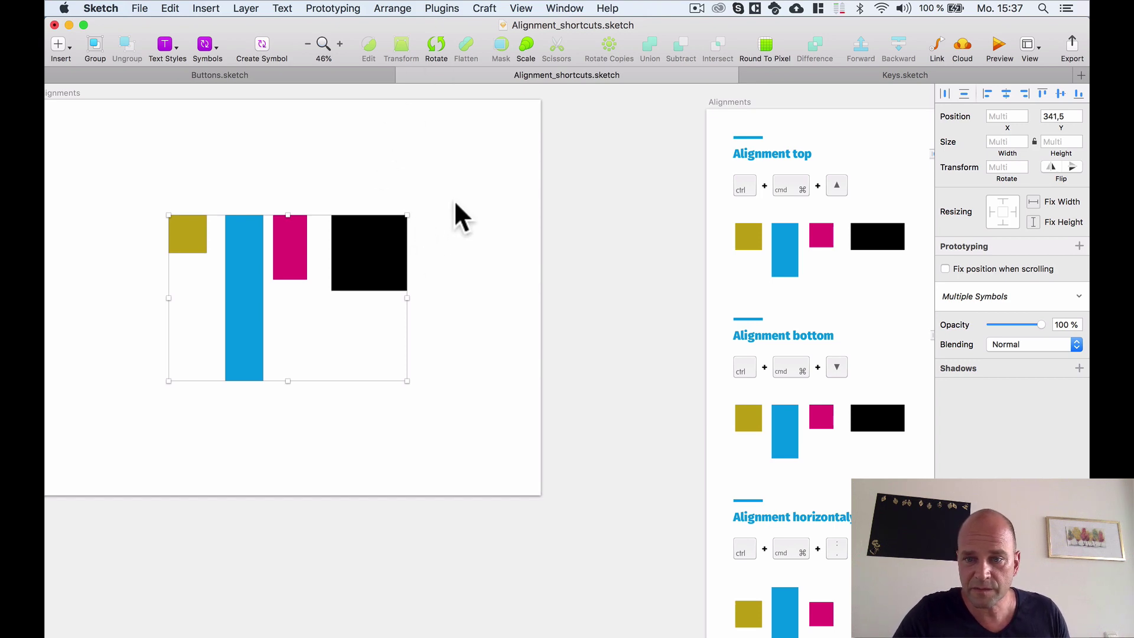
key(super+comma)
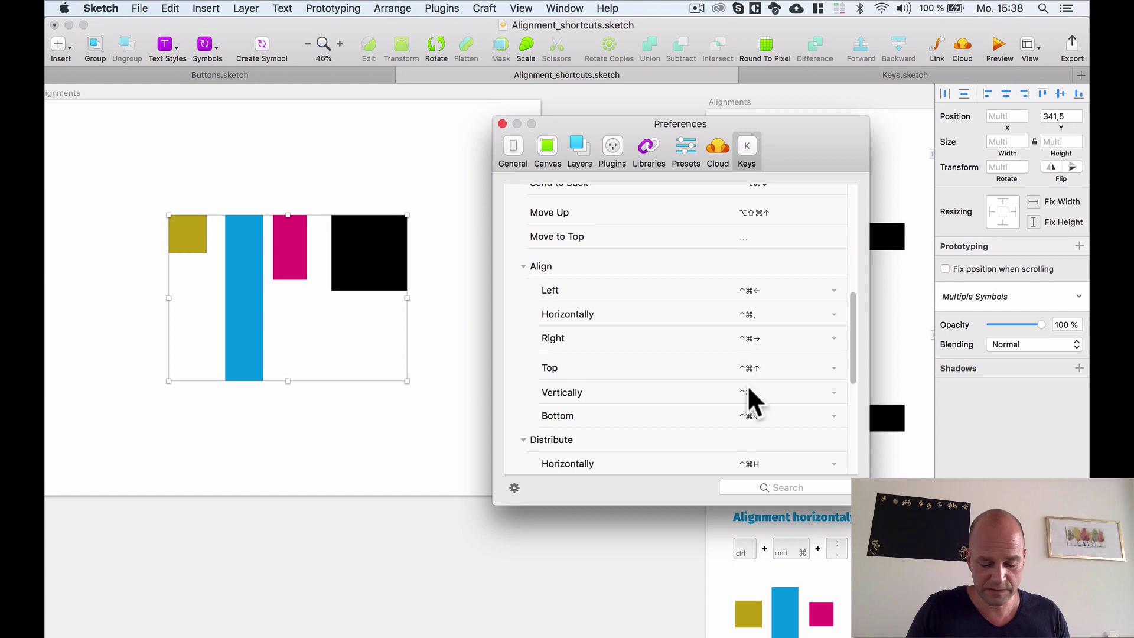
Record ^⌘T as the new Align Top shortcut in the Keys preferences, then return to the canvas
click(750, 368)
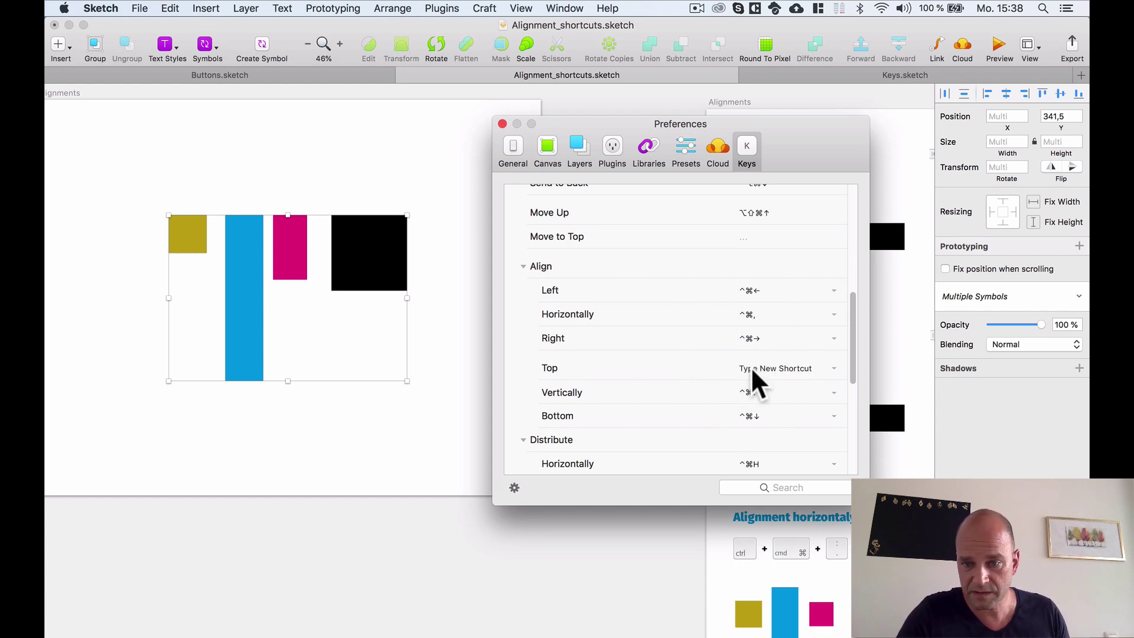
key(ctrl+super)
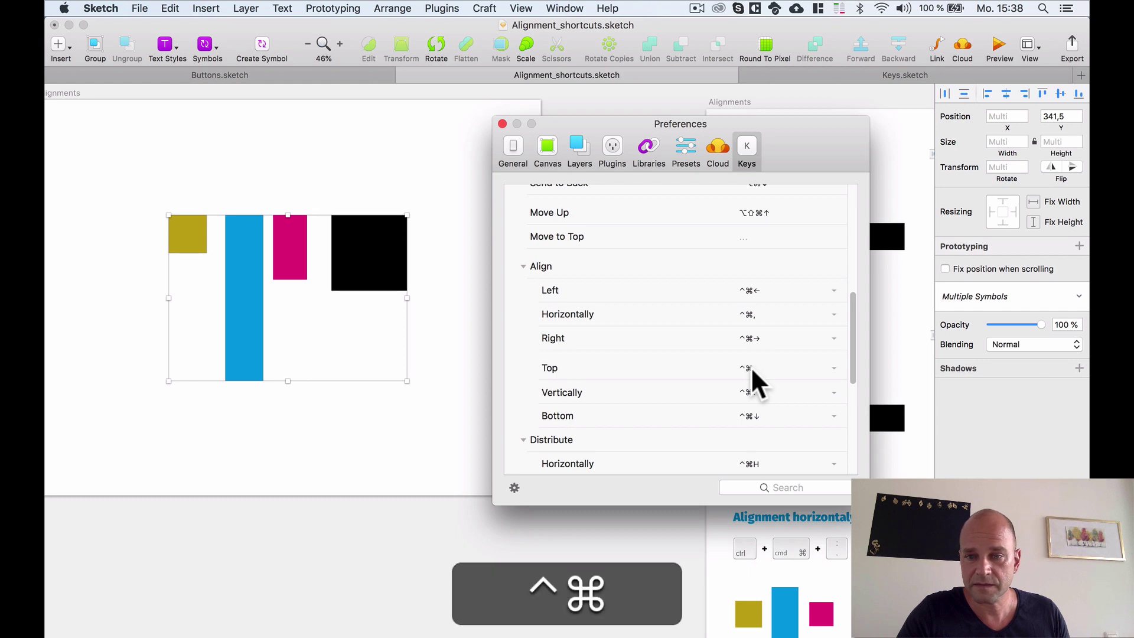
key(ctrl+super+t)
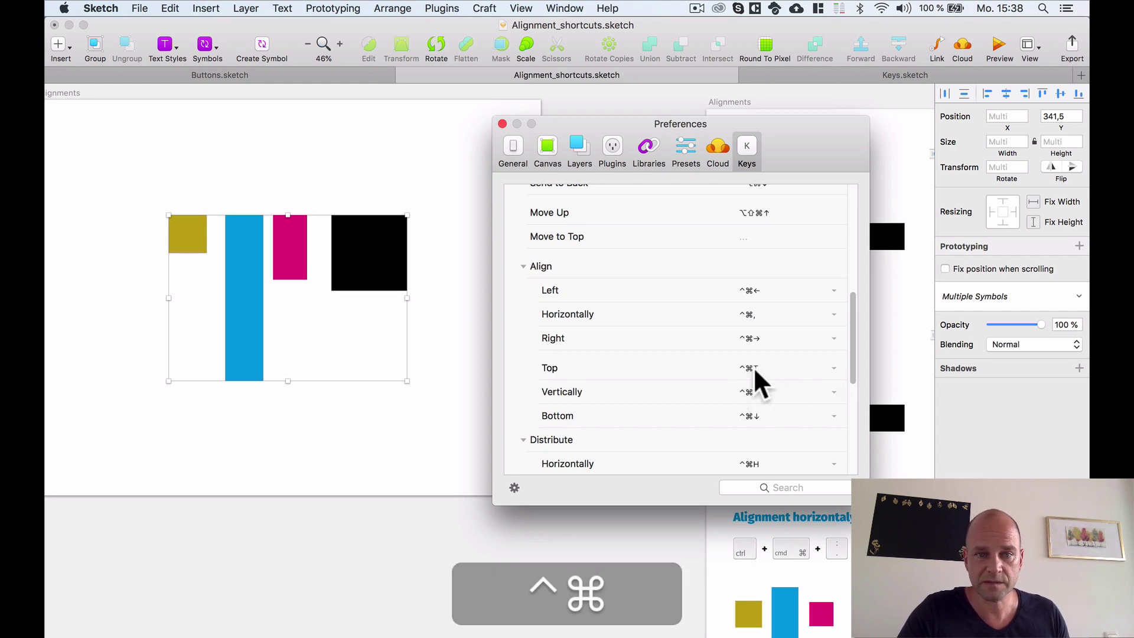
click(778, 369)
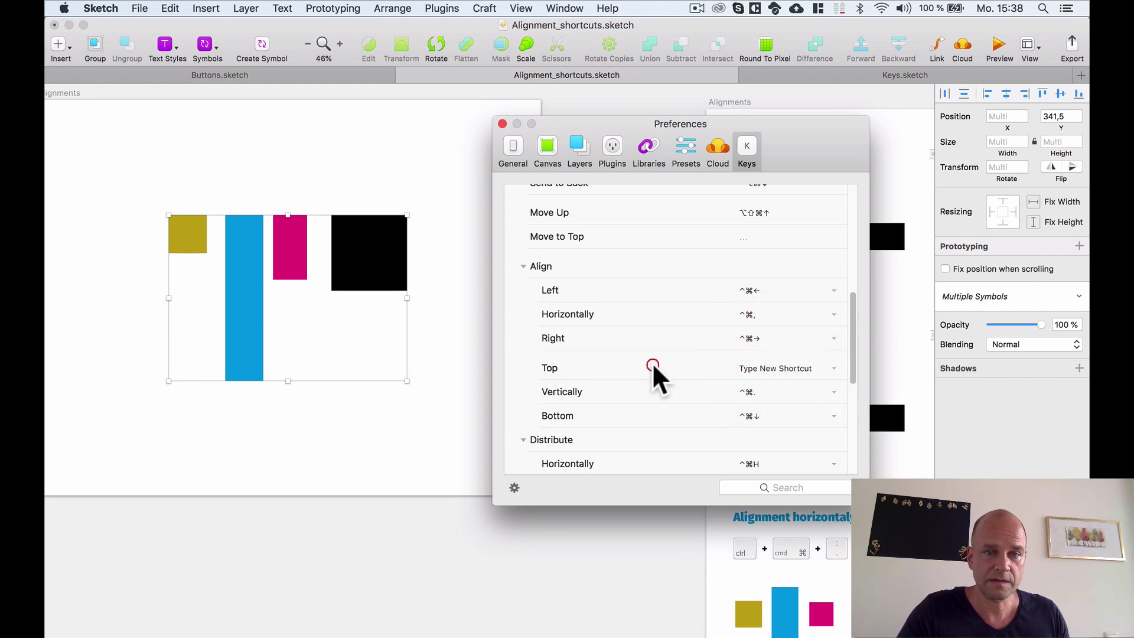
click(756, 369)
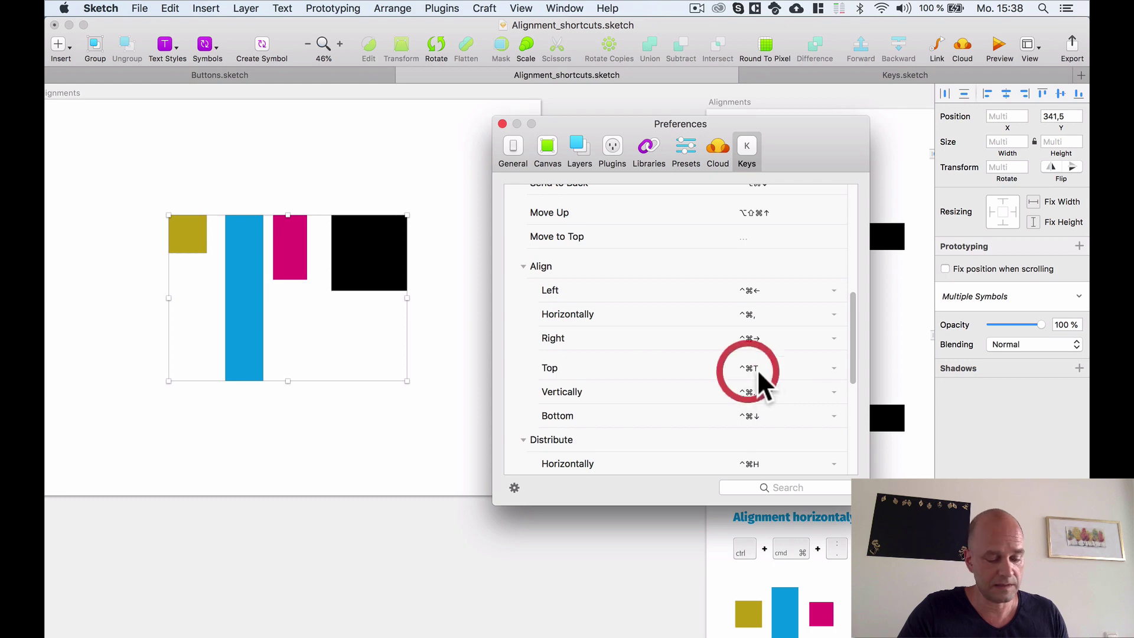
click(378, 162)
Drag the gold square lower, then top-align all four coloured shapes with ^⌘T
super+click(190, 235)
drag(190, 235, 184, 296)
shift+super+click(235, 272)
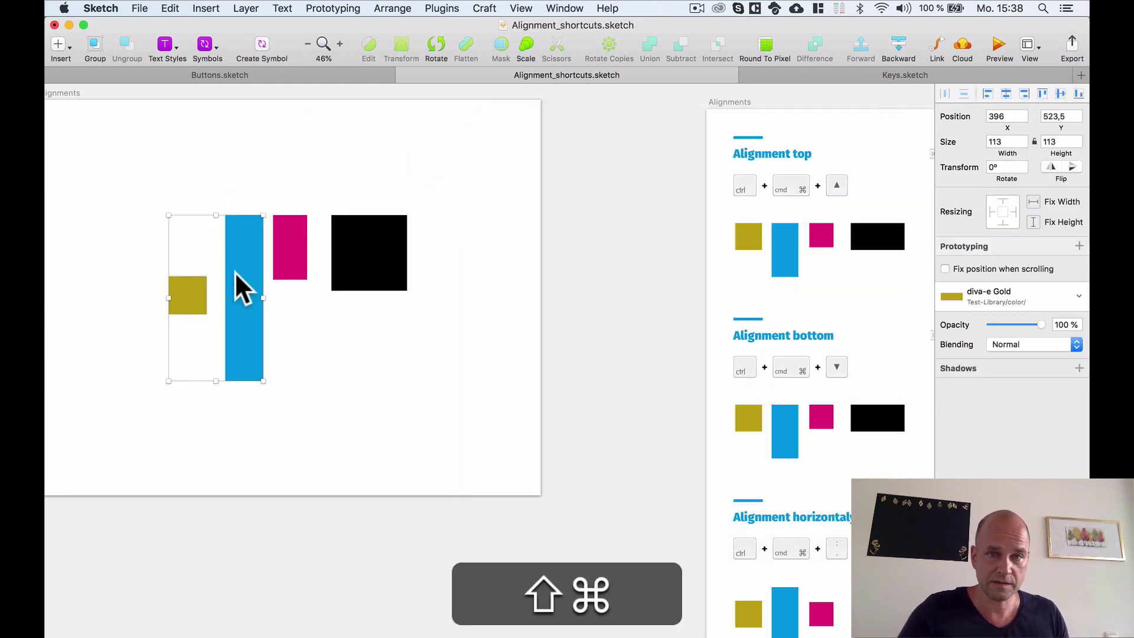
shift+super+click(296, 246)
shift+super+click(391, 257)
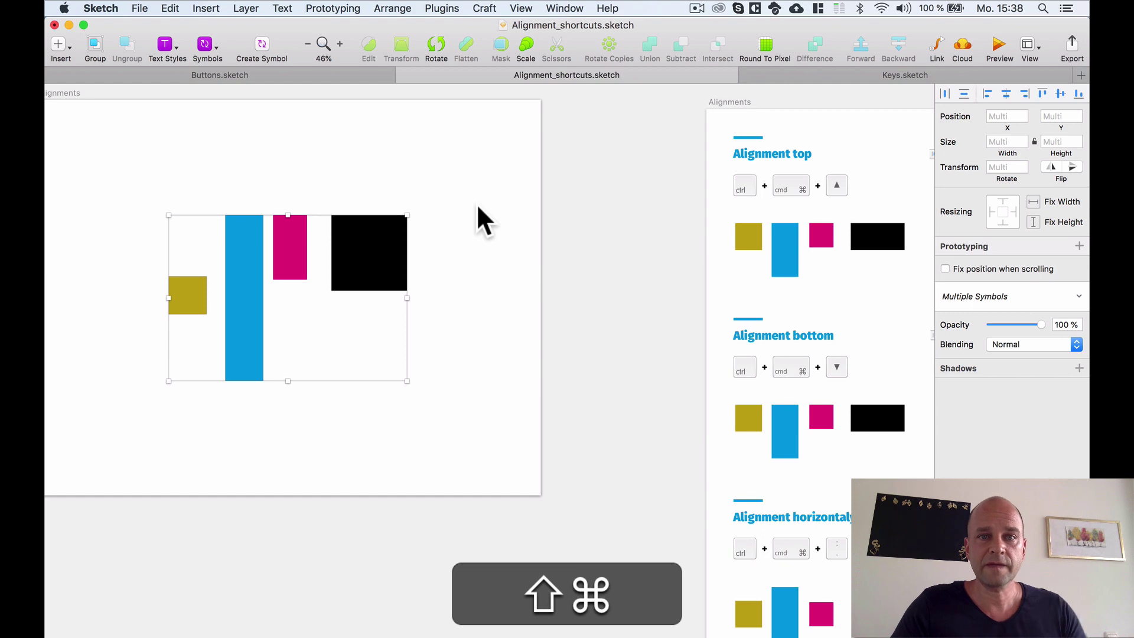
key(ctrl+super+t)
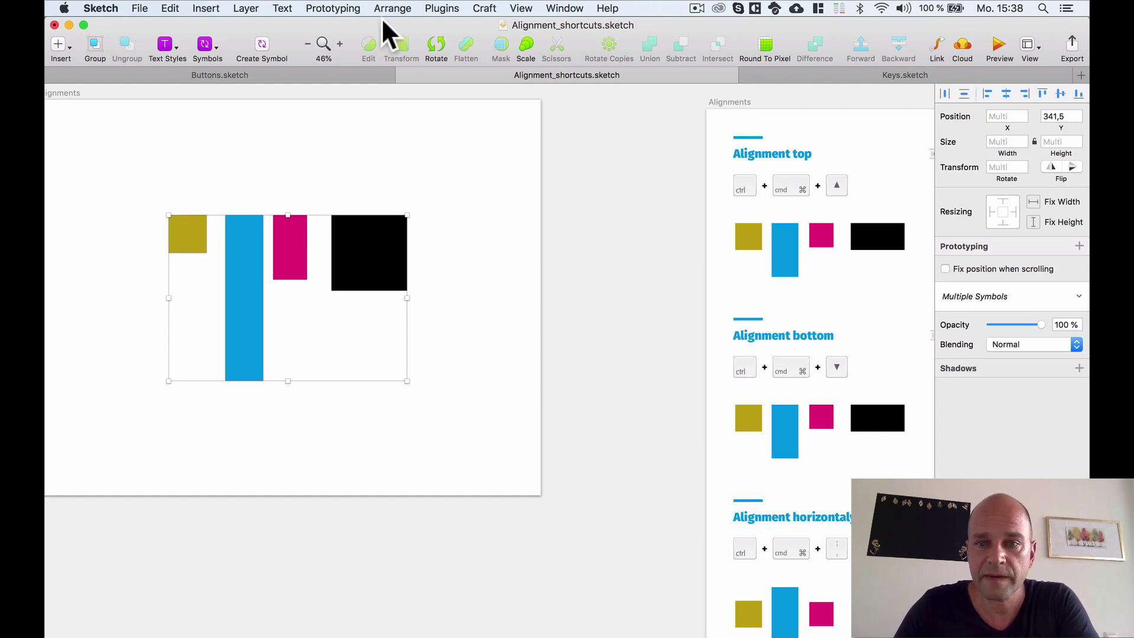
Check the shortcuts in the Arrange menu, then reopen Preferences with Cmd+comma
click(393, 6)
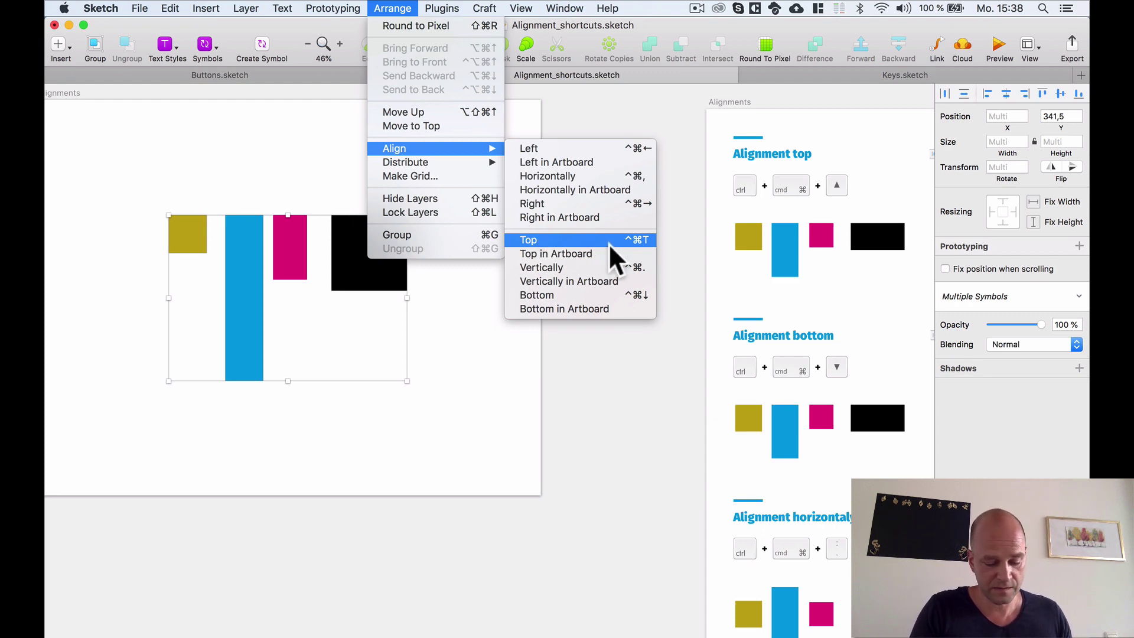
click(673, 249)
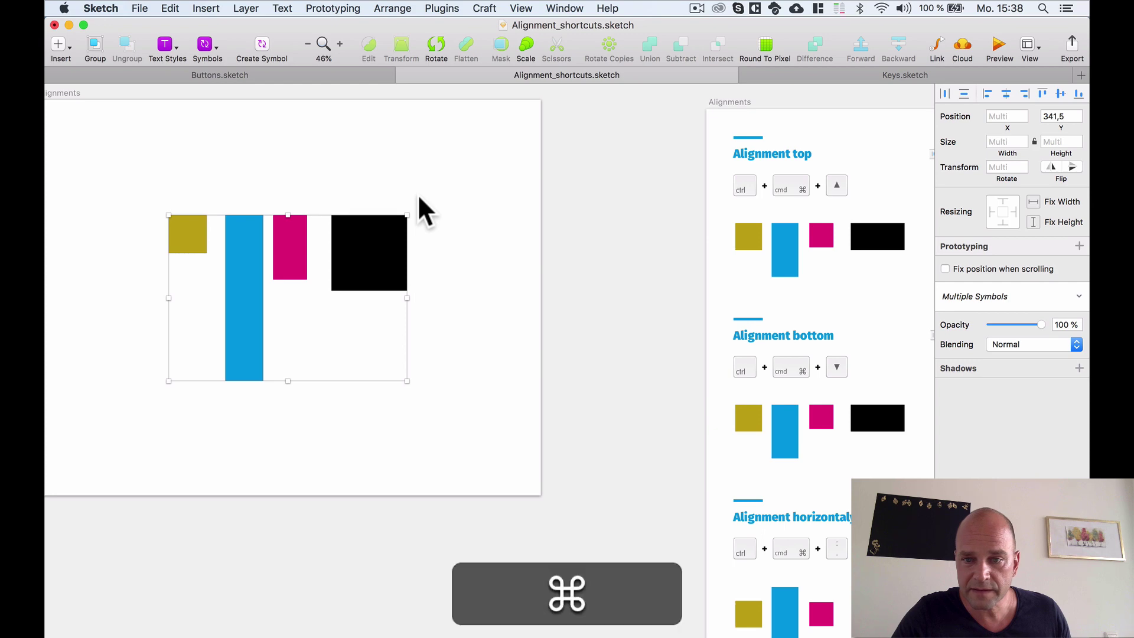
key(super+comma)
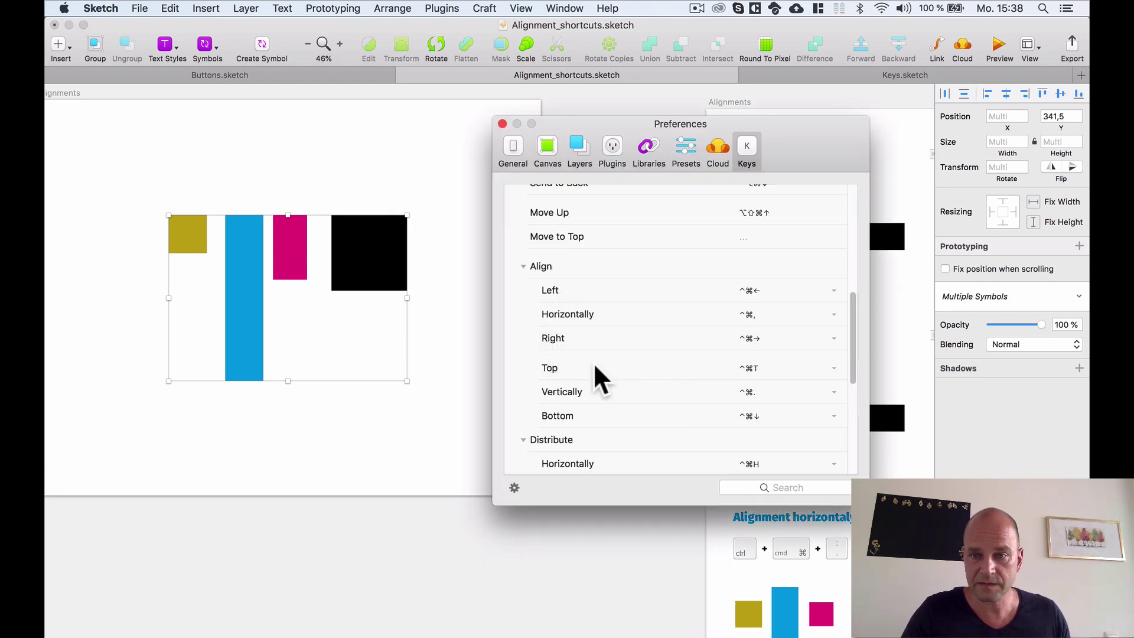
Set Align Top to ^⌘↑, keeping it despite the Smart Align Top conflict, then return to the document
click(749, 368)
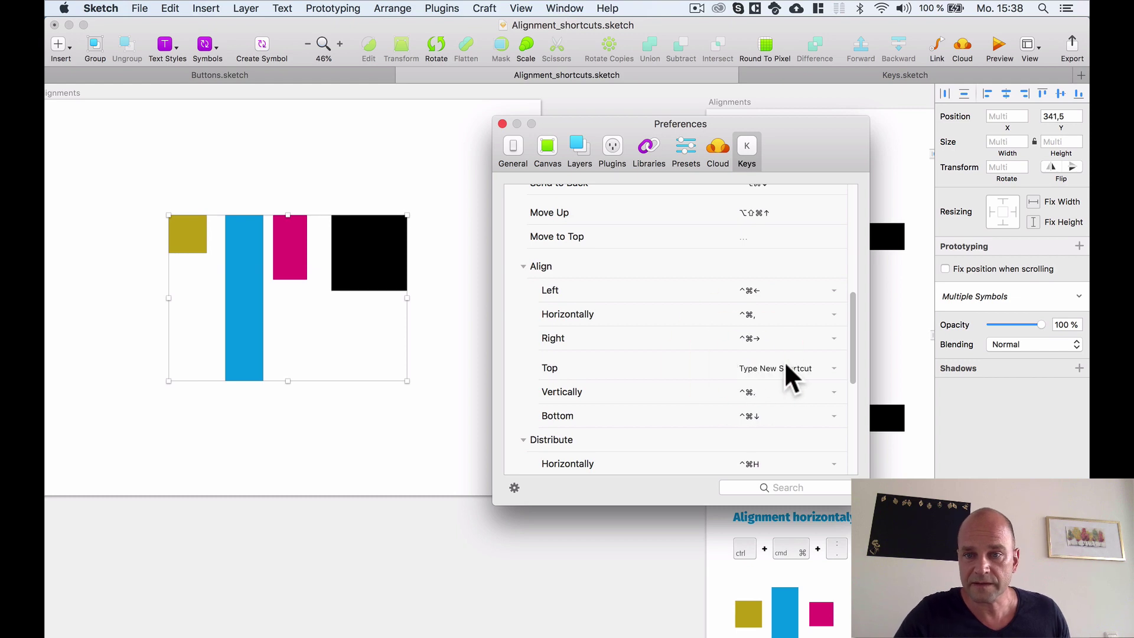
key(ctrl+super+Up)
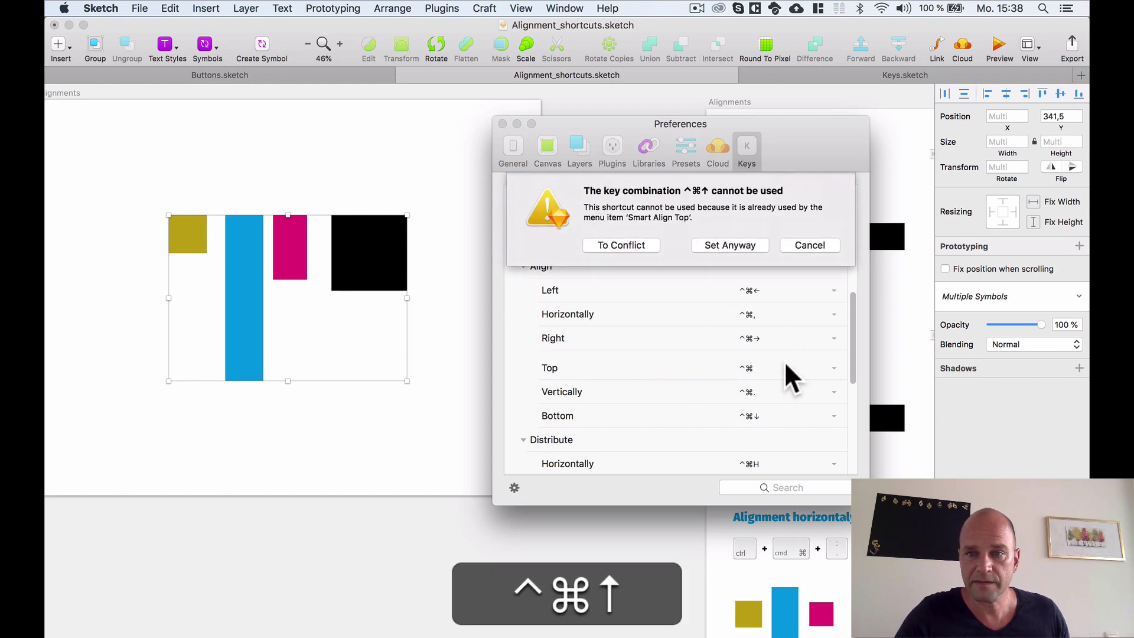
click(722, 244)
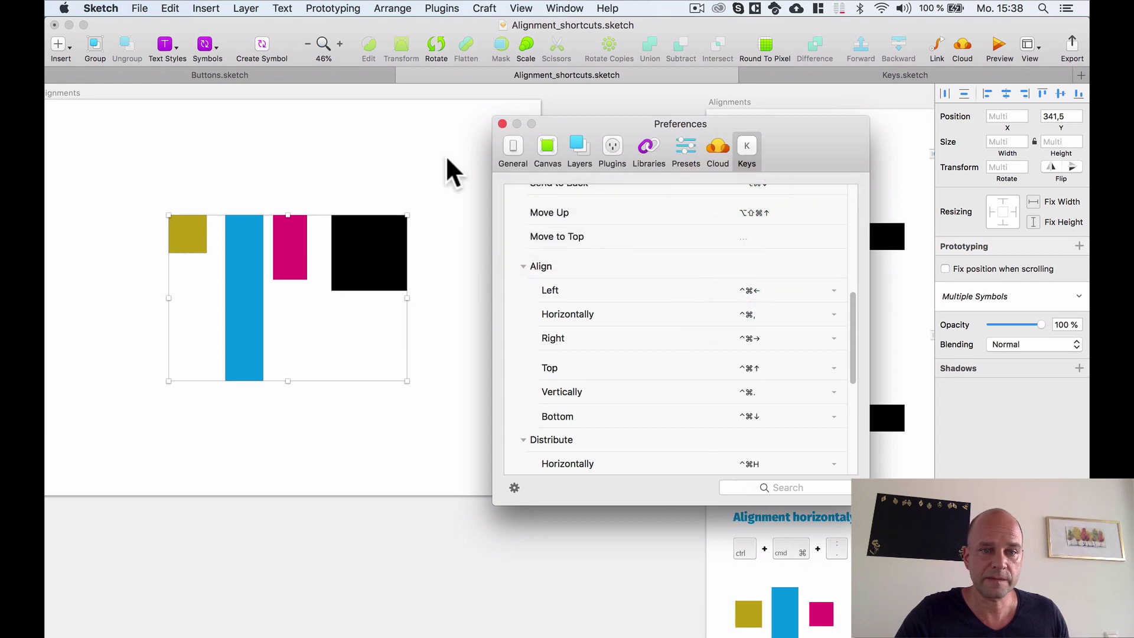
click(811, 112)
Drag the gold square down beside the blue bar and select all four shapes
click(412, 177)
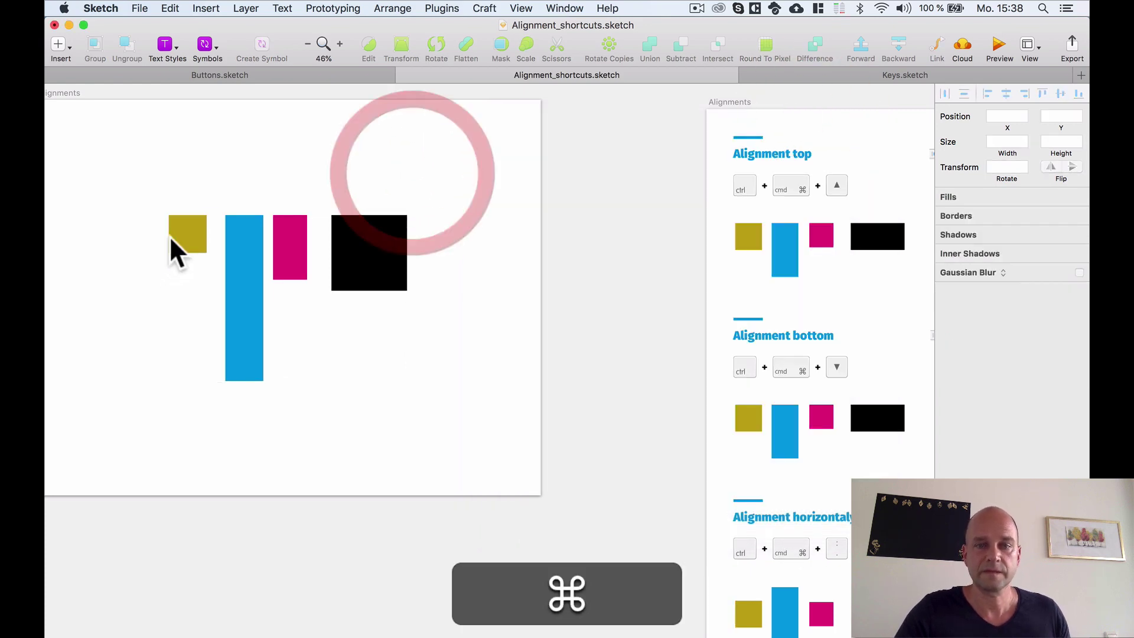
super+click(184, 233)
drag(184, 233, 167, 324)
shift+super+click(233, 296)
shift+super+click(291, 251)
shift+super+click(363, 253)
Top-align the four shapes with ^⌘↑ and confirm the shortcut under Arrange › Align
drag(485, 206, 713, 208)
scroll(539, 246, up, 3)
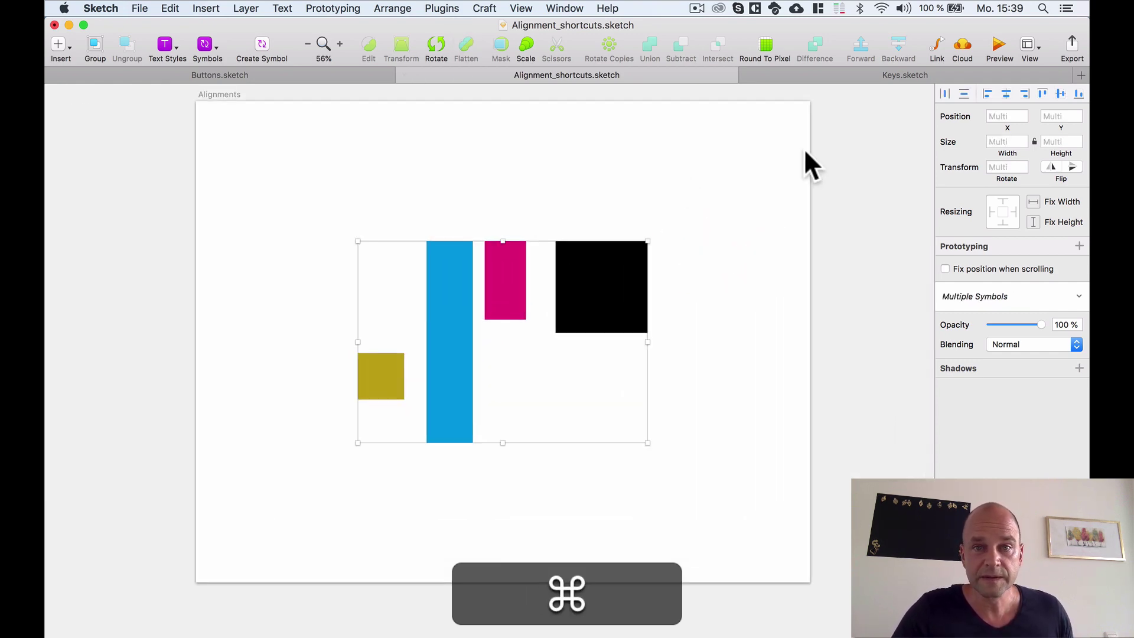
key(ctrl+super+Up)
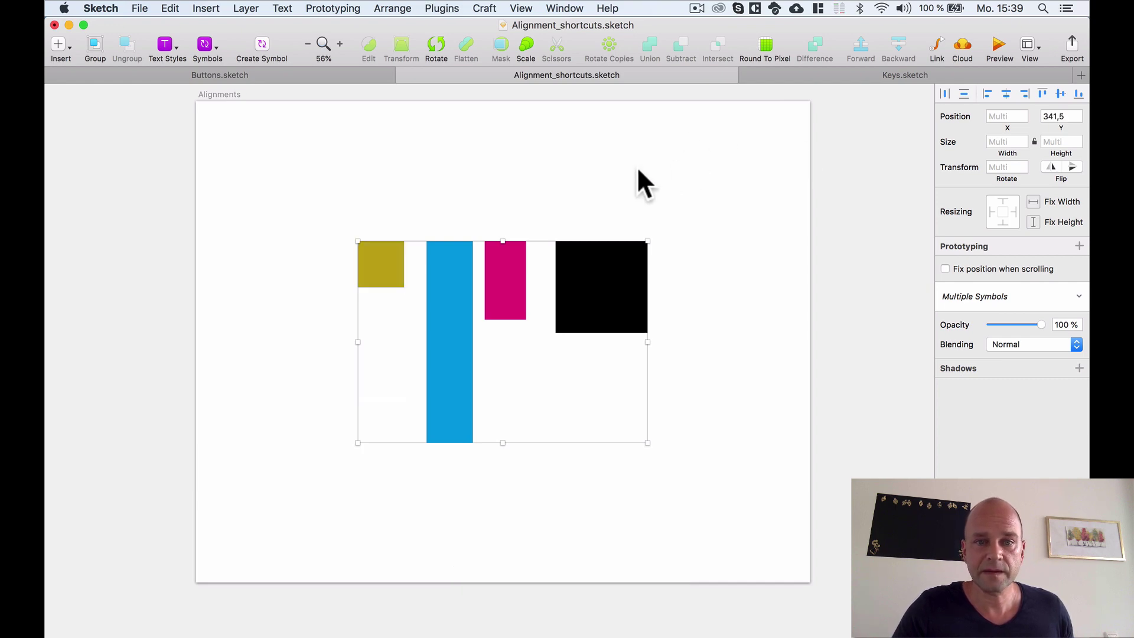
click(389, 6)
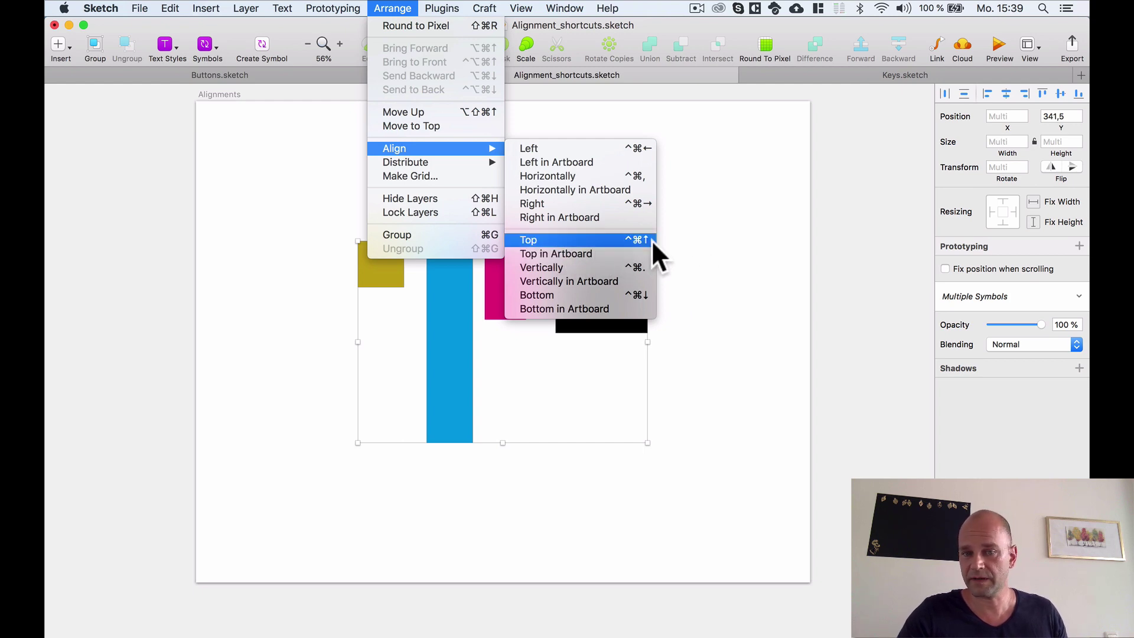
Close the Arrange menu and pan to the alignment reference sheet with its top, bottom, center, right and left examples
click(677, 243)
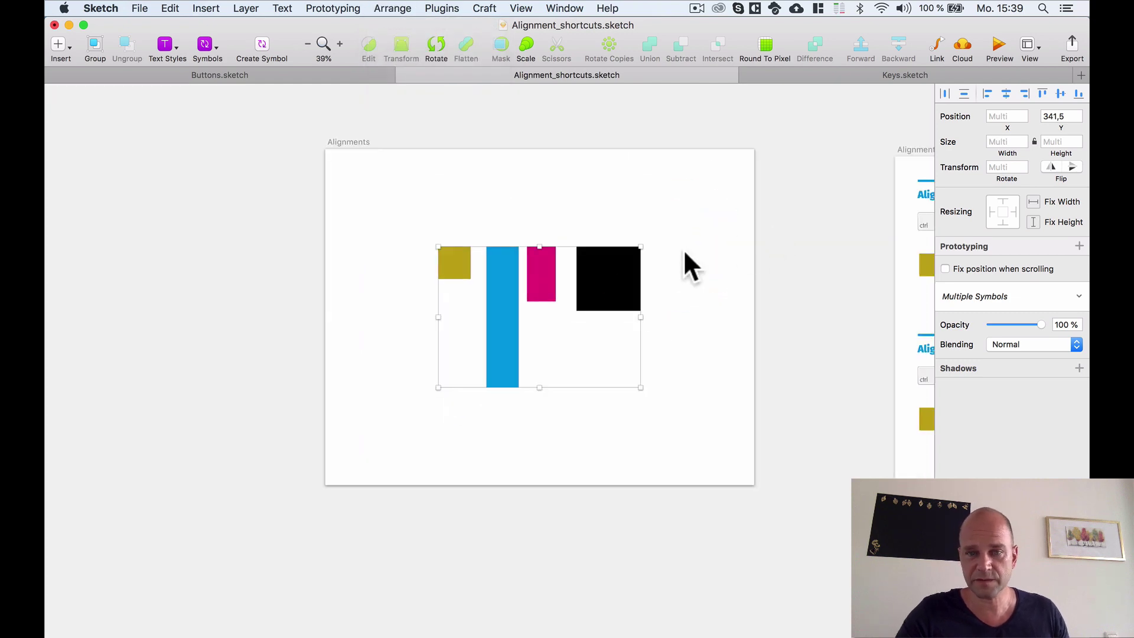
scroll(684, 266, down, 2)
drag(685, 263, 607, 240)
scroll(552, 278, up, 4)
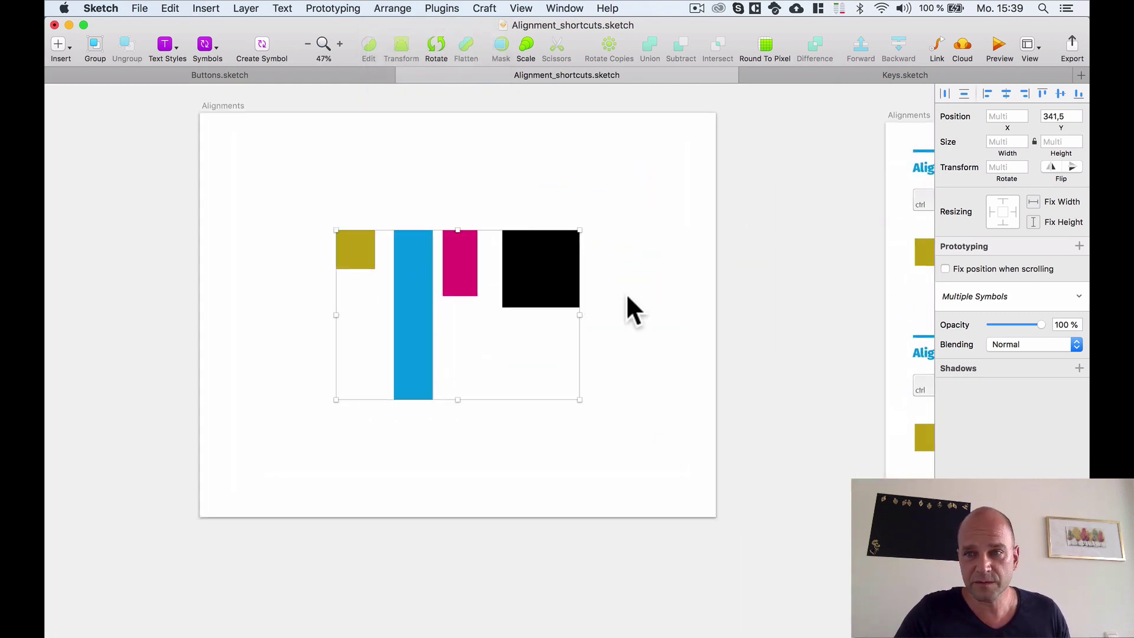
scroll(613, 290, down, 2)
scroll(671, 324, down, 1)
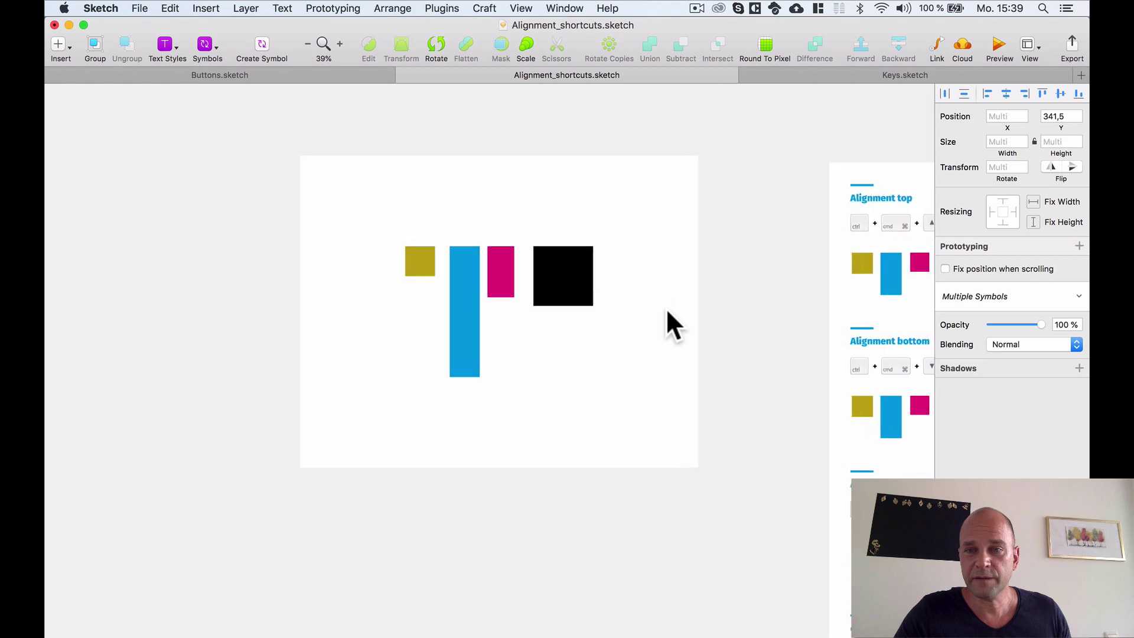
scroll(667, 313, up, 3)
drag(645, 273, 460, 241)
scroll(607, 292, down, 2)
scroll(472, 248, right, 1)
scroll(508, 269, up, 2)
drag(508, 268, 296, 273)
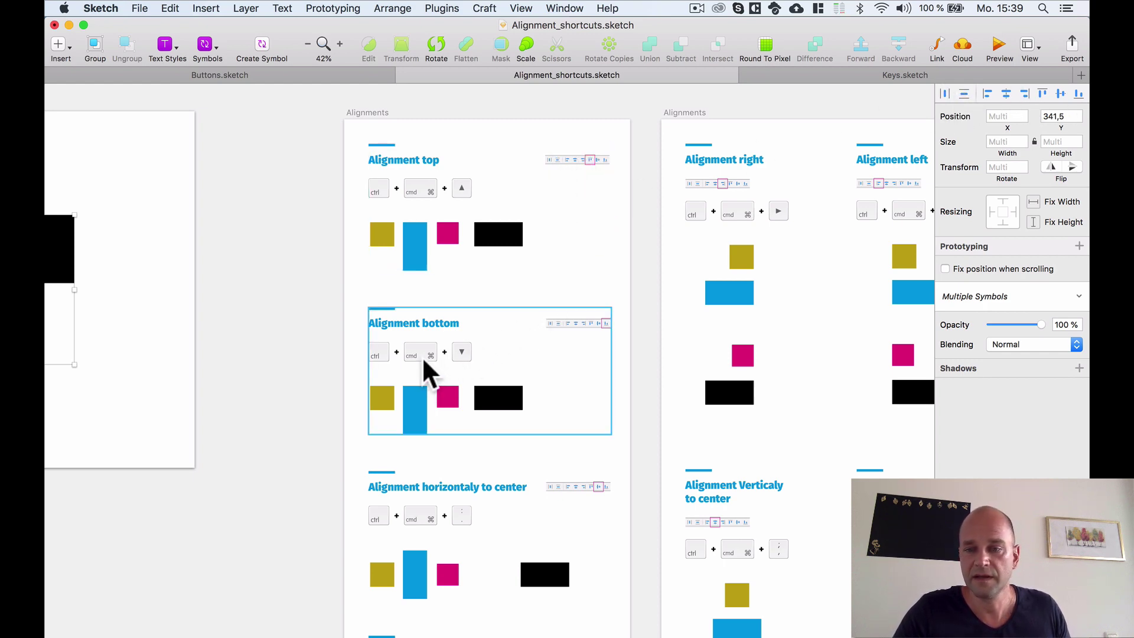
Browse the alignment examples and the Install Plugins artboard with the Keys For Sketch notes
drag(337, 486, 319, 315)
drag(597, 405, 449, 532)
drag(496, 387, 351, 443)
scroll(600, 471, down, 2)
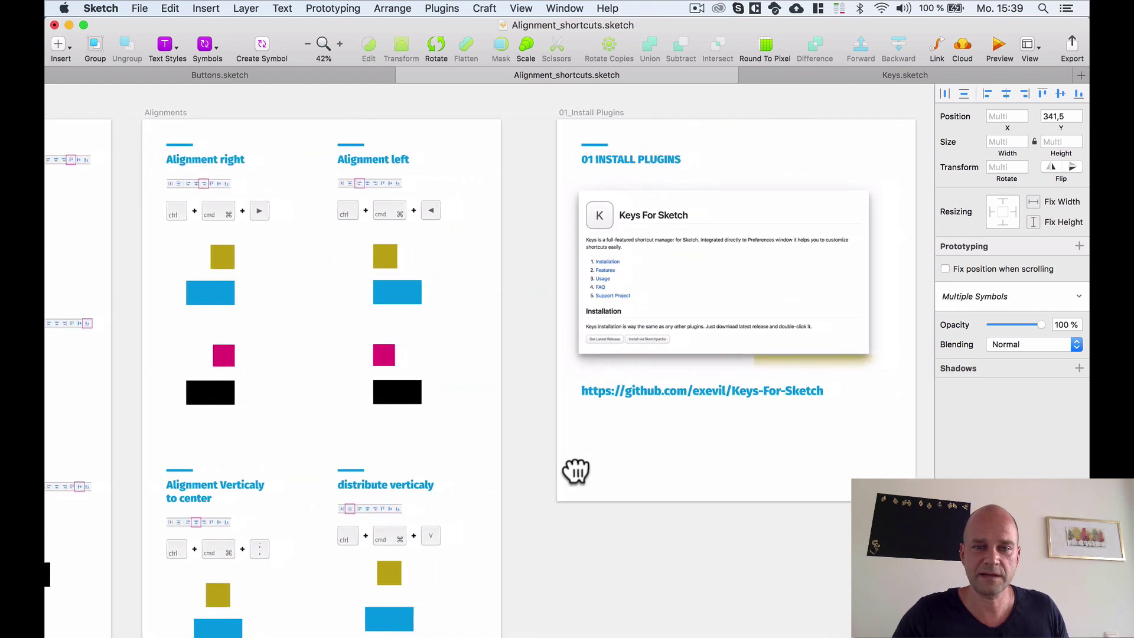
Pan back to a close view of the top-aligned shapes on the Alignments artboard and deselect them
drag(605, 466, 784, 443)
drag(712, 428, 856, 430)
drag(533, 363, 698, 364)
drag(333, 328, 508, 326)
drag(406, 322, 549, 329)
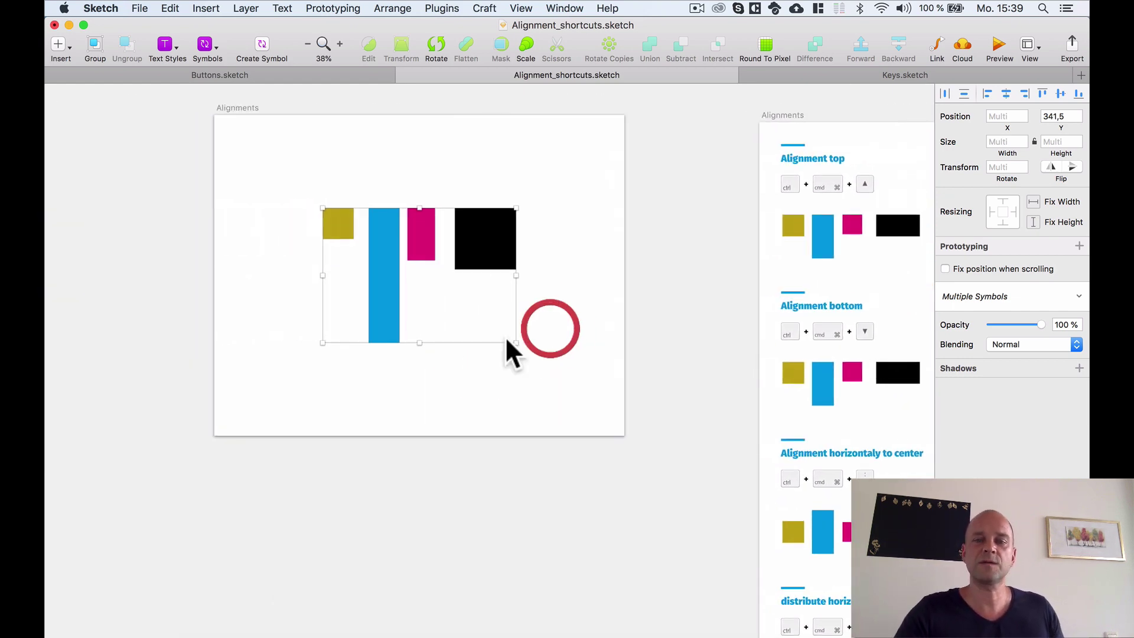
scroll(451, 308, up, 2)
drag(613, 373, 620, 375)
click(620, 373)
scroll(714, 204, up, 3)
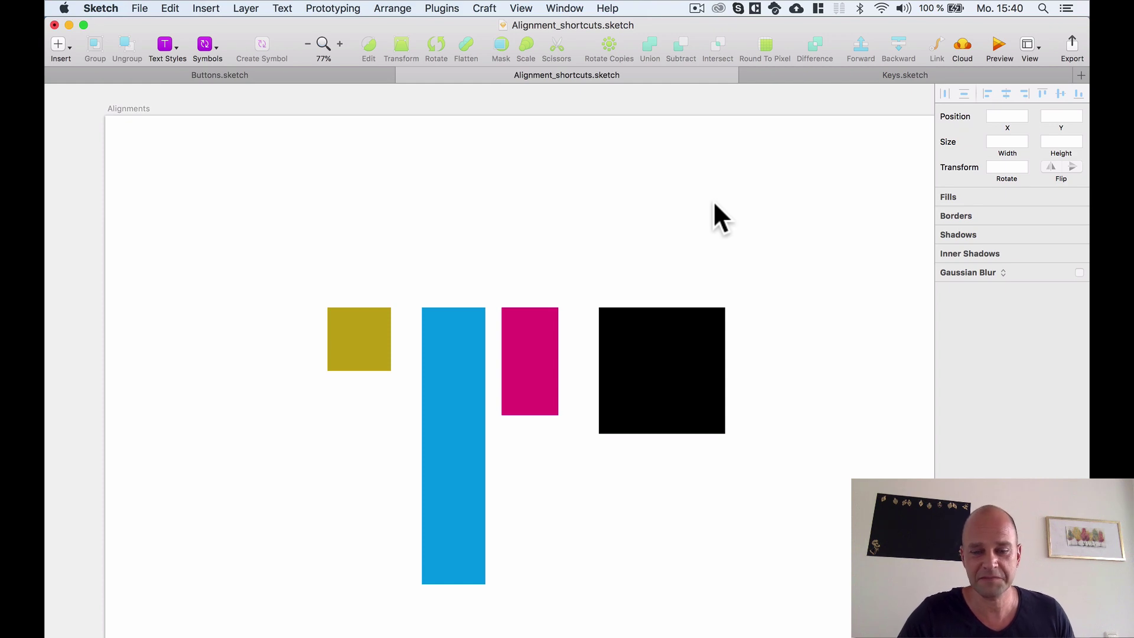
key(space)
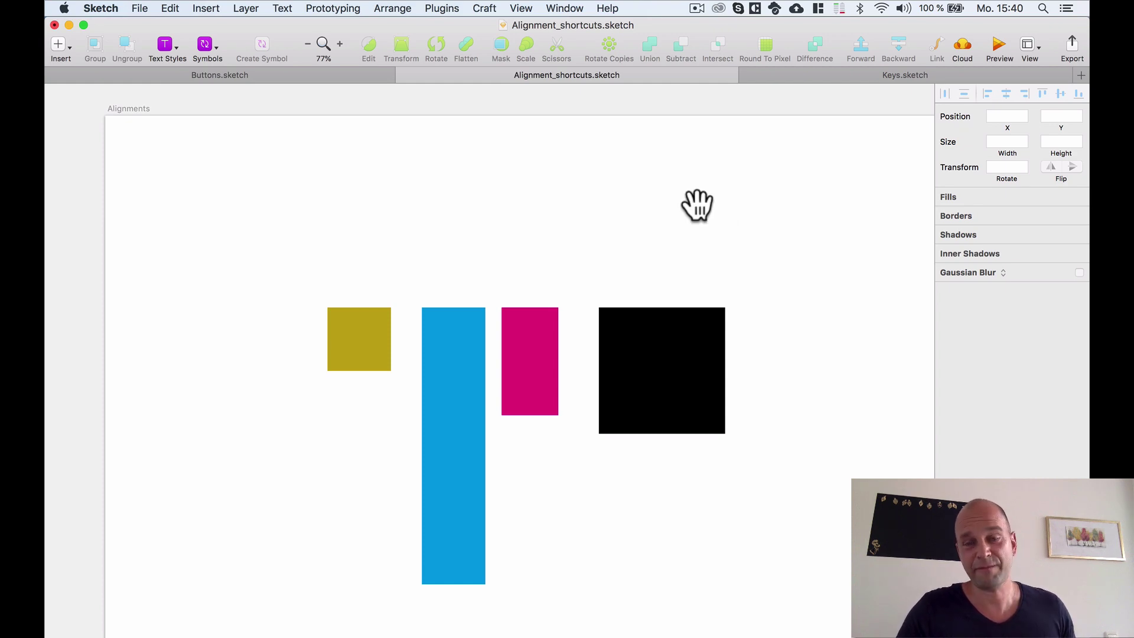